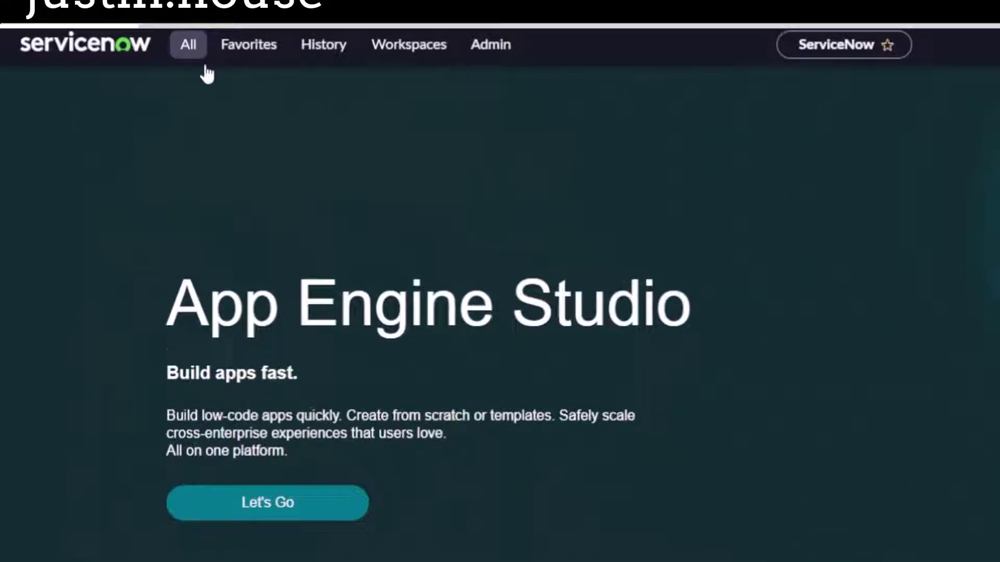
Step: Open the user table's record list through the navigation filter using sys_user.list
left_click(112, 52)
type("mid s")
double_click(299, 108)
key("BackSpace")
key("BackSpace")
key("BackSpace")
key("BackSpace")
key("BackSpace")
type("sys")
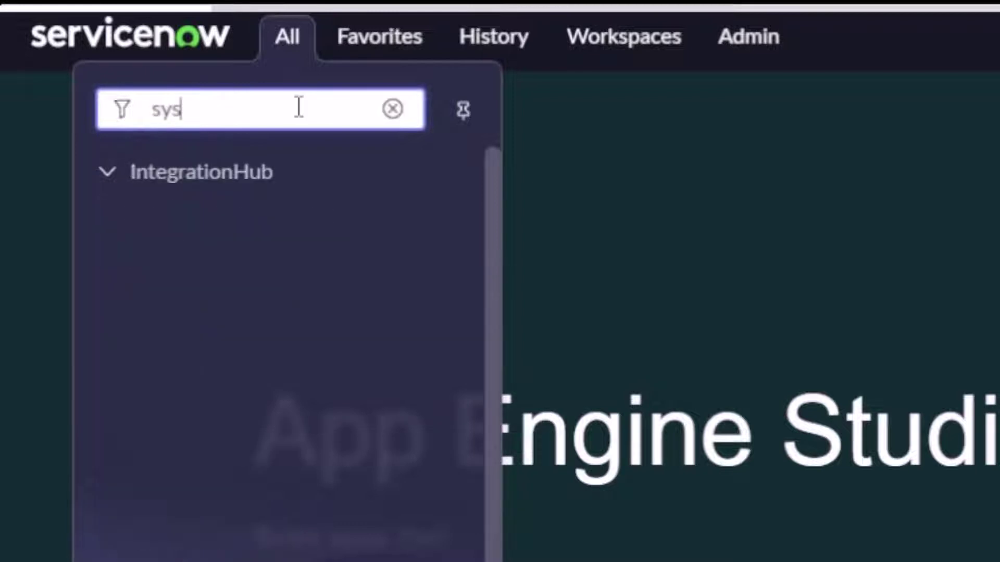
type("_user.list")
key("Return")
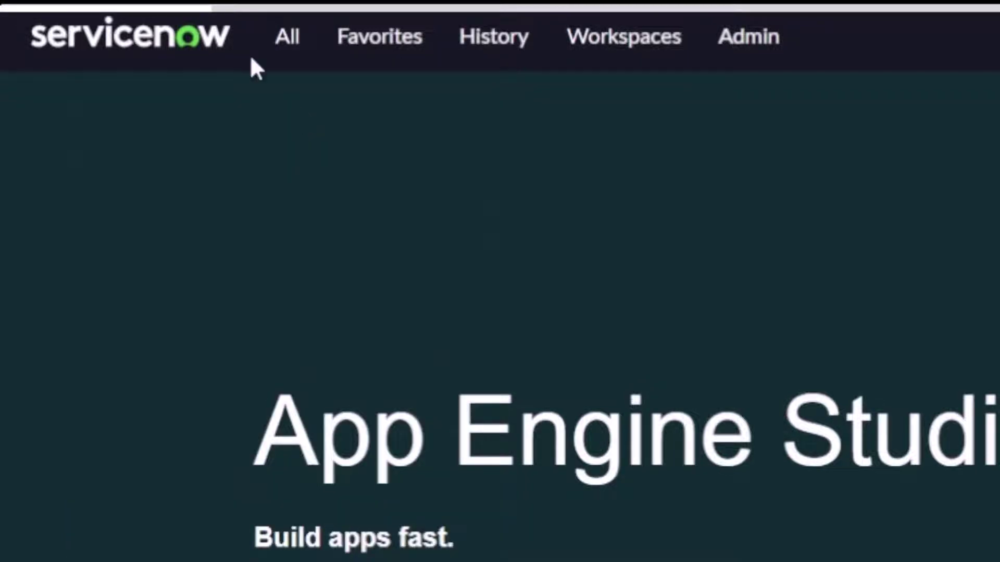
Step: Filter the user list to User IDs starting with windows and open the windows_docker_mid_01 record
left_click(346, 252)
type("windows")
key("Return")
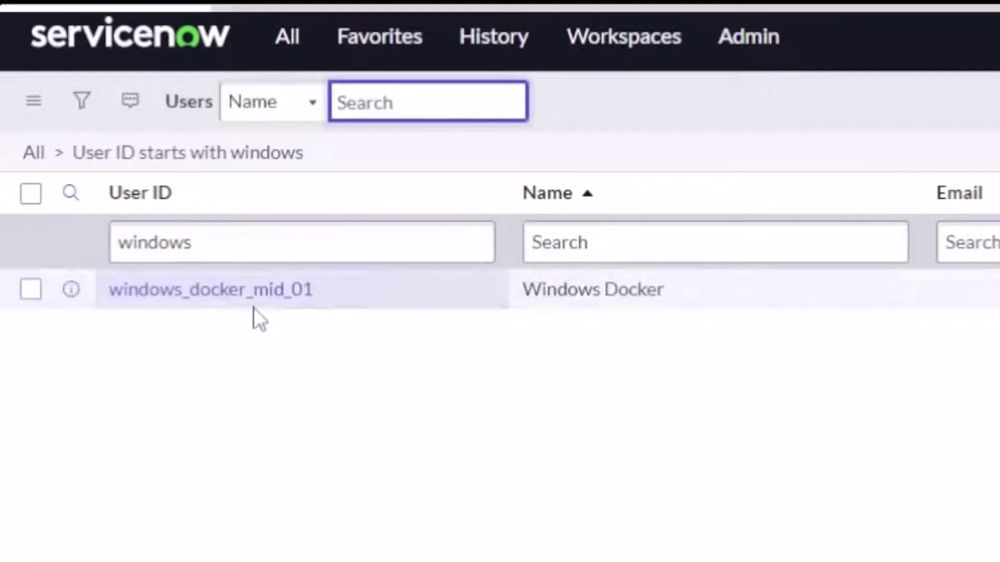
left_click(241, 295)
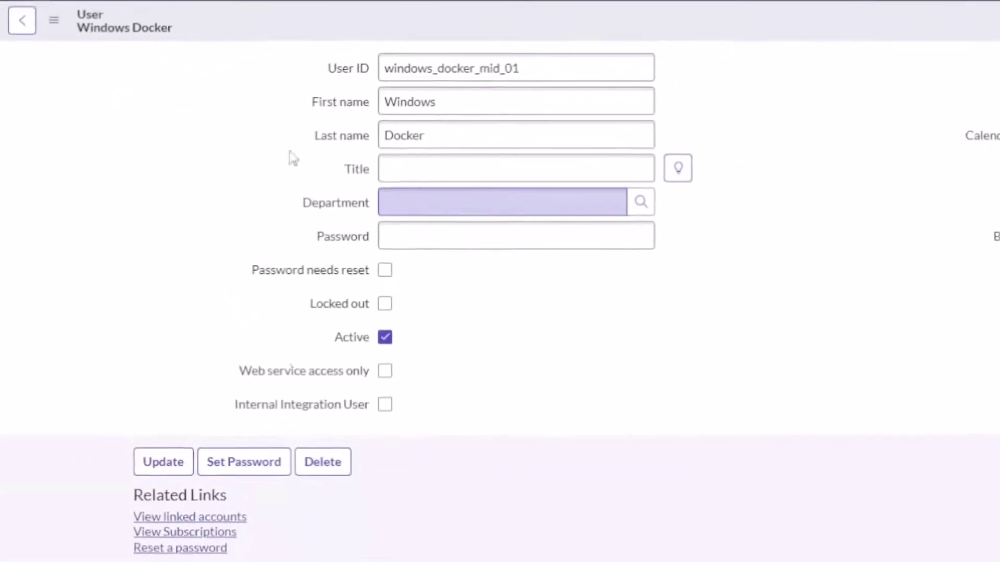
Step: Review the MID Server user's ID, account options and assigned roles, including mid_server and the inherited SOAP roles
mouse_move(232, 35)
left_mouse_down()
mouse_move(453, 139)
mouse_move(729, 169)
mouse_move(717, 156)
left_mouse_up()
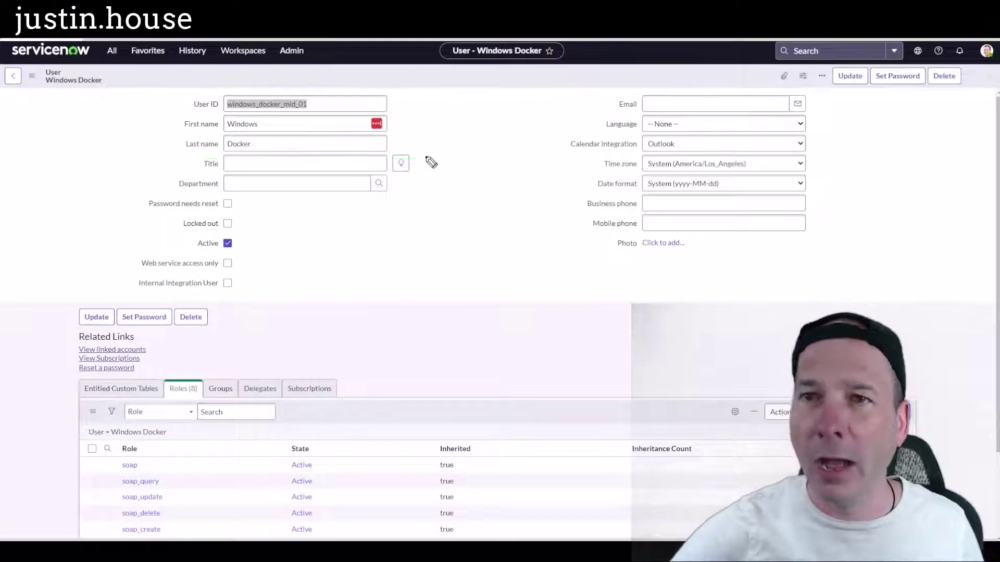
left_click_drag(873, 157, 892, 103)
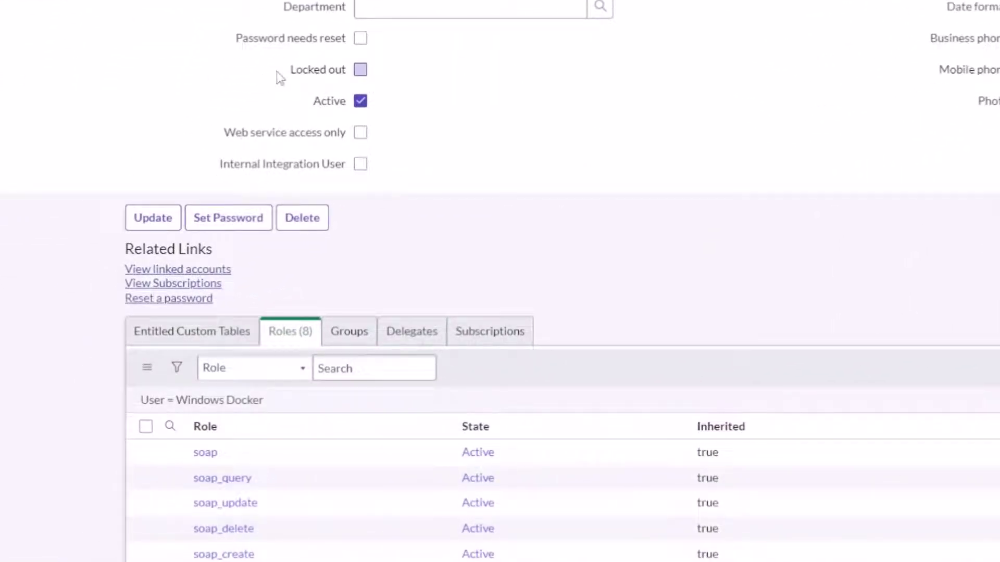
mouse_move(203, 9)
left_mouse_down()
mouse_move(242, 29)
mouse_move(396, 55)
left_mouse_up()
scroll(61, 401, "down", 3)
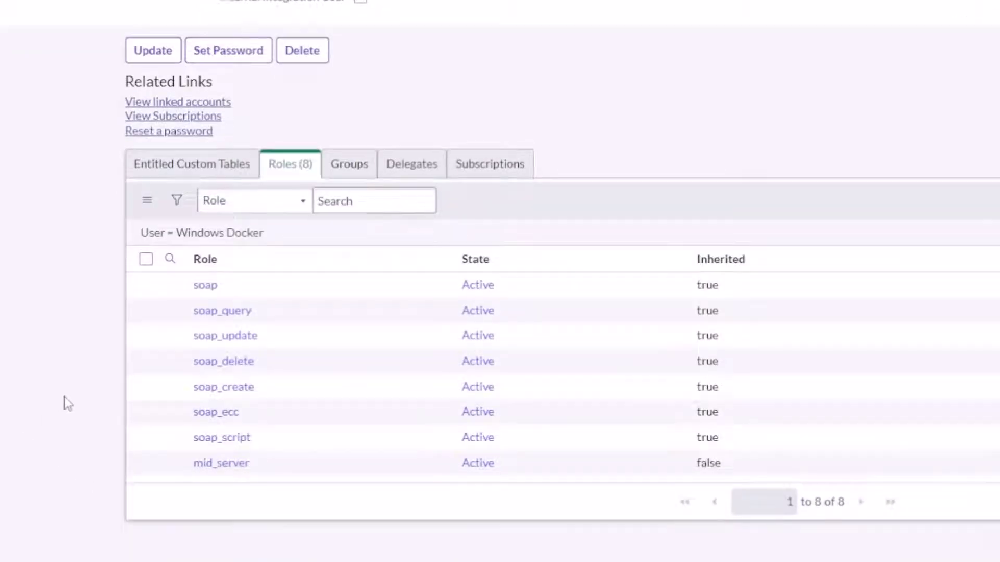
mouse_move(130, 442)
left_mouse_down()
mouse_move(244, 495)
mouse_move(289, 495)
left_mouse_up()
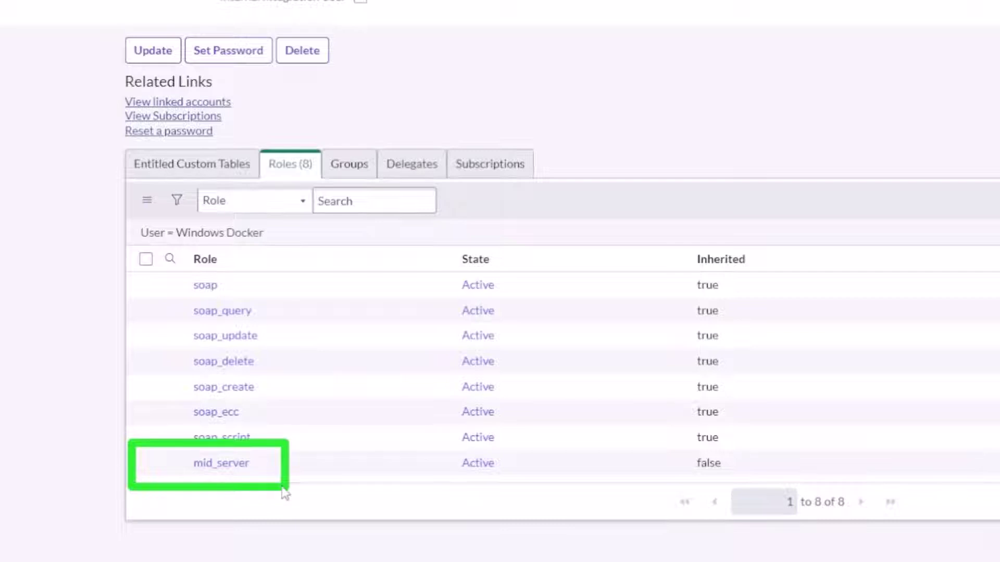
mouse_move(309, 316)
left_mouse_down()
mouse_move(190, 267)
mouse_move(150, 364)
mouse_move(192, 454)
mouse_move(275, 442)
mouse_move(295, 308)
left_mouse_up()
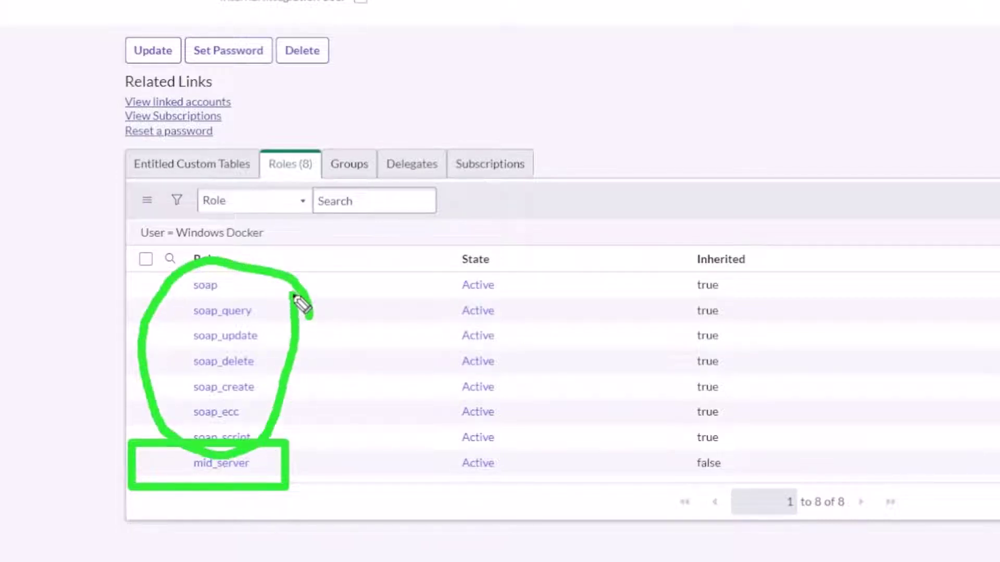
key("Escape")
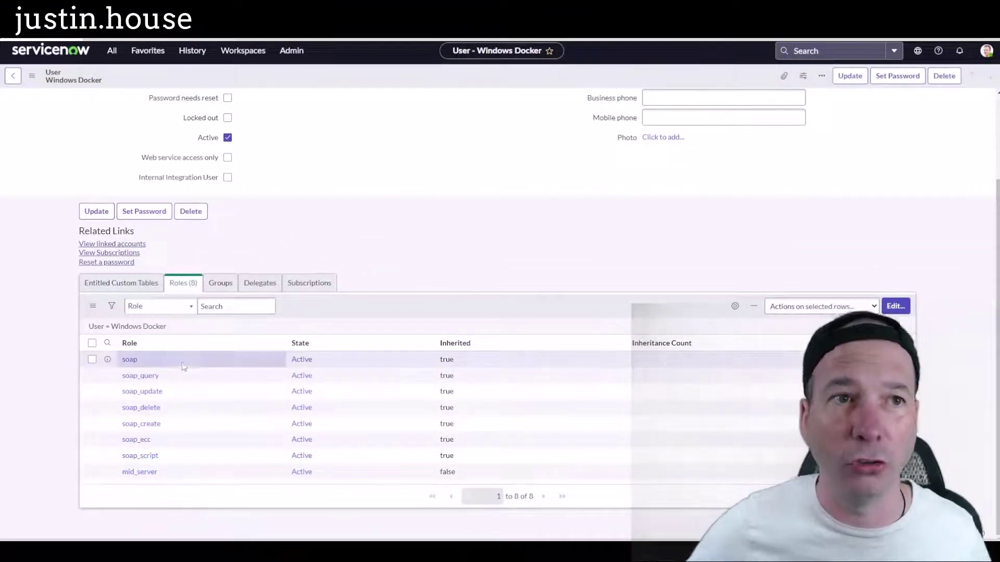
Step: Find the MID Server module by filtering for mid and open its Downloads page
left_click(111, 50)
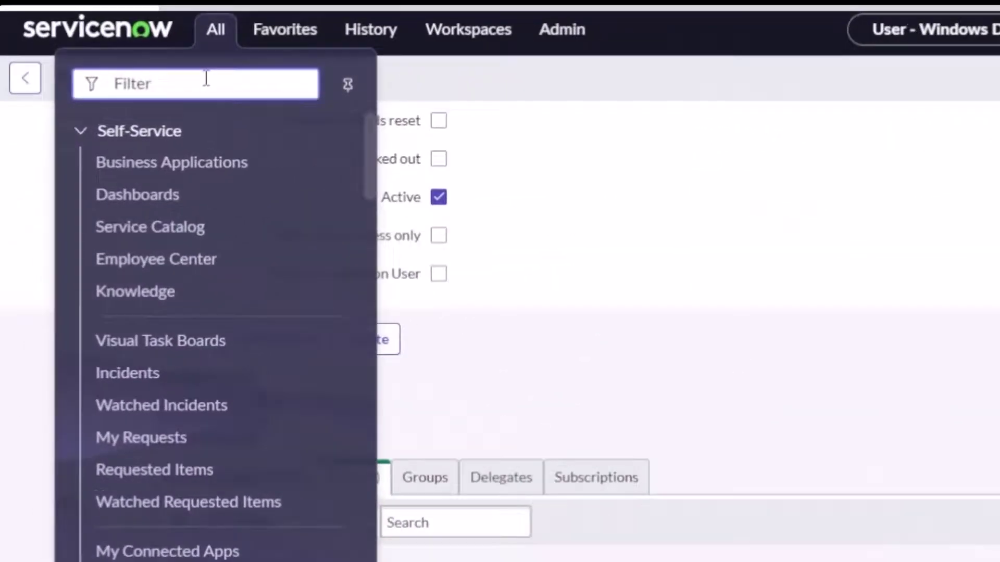
type("mid")
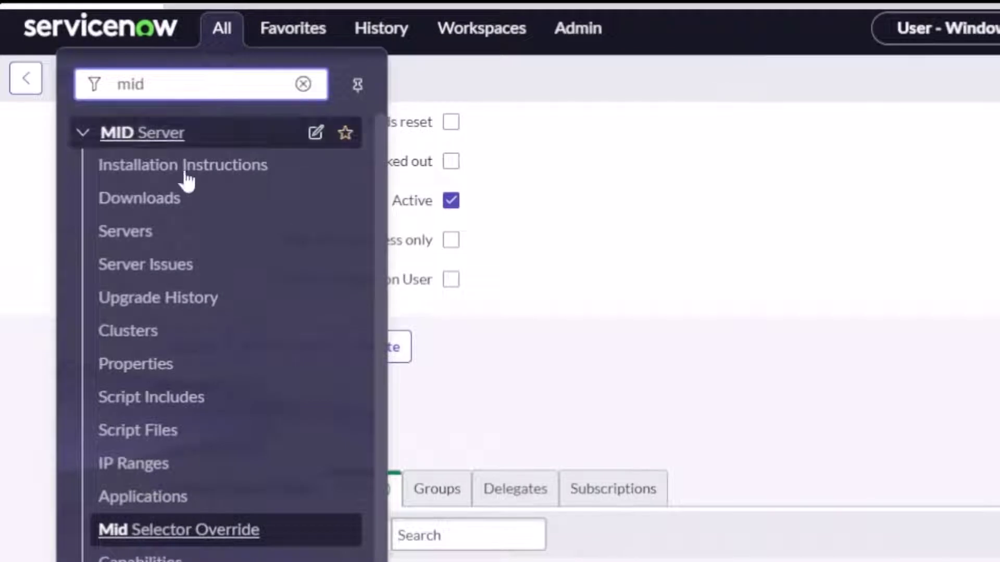
left_click(193, 211)
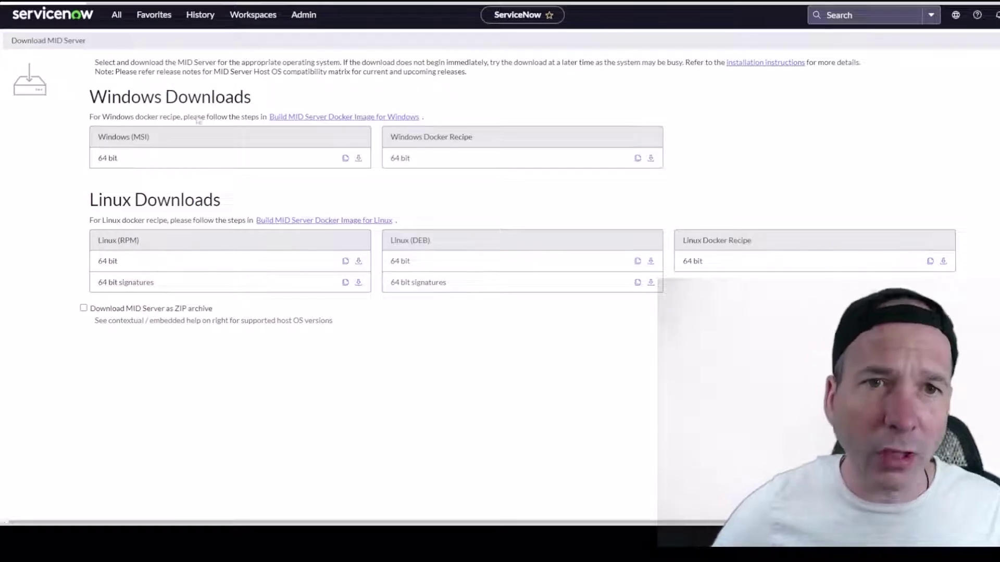
Step: Examine the Windows Docker Recipe and Linux Docker Recipe downloads, including the 64 bit Linux option
left_click_drag(374, 107, 667, 178)
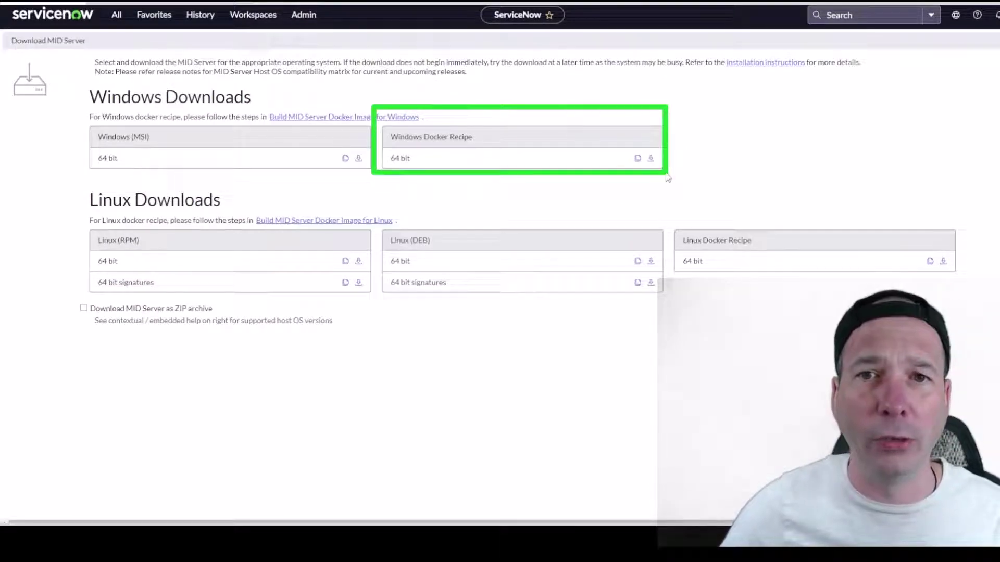
left_click_drag(666, 218, 967, 285)
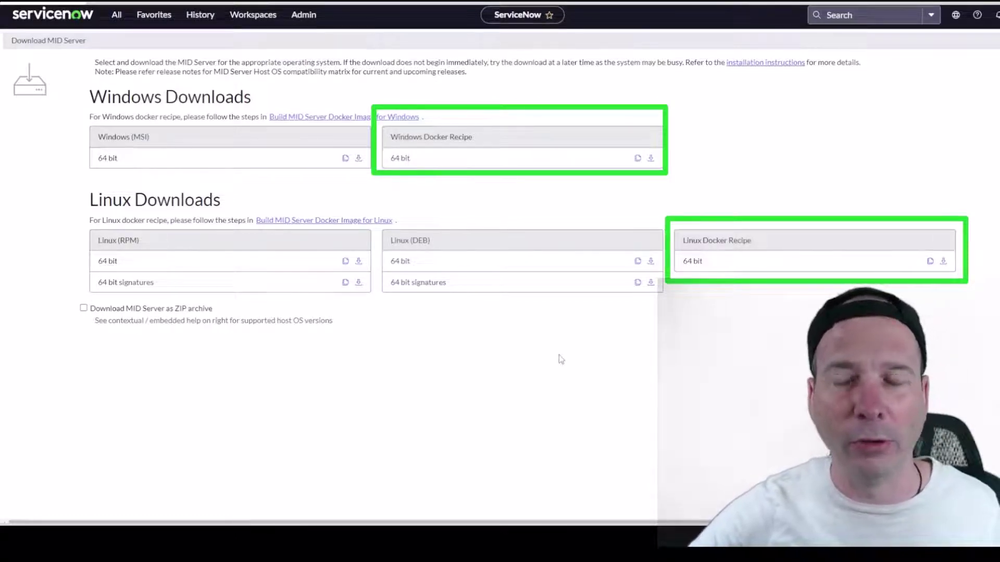
key("e")
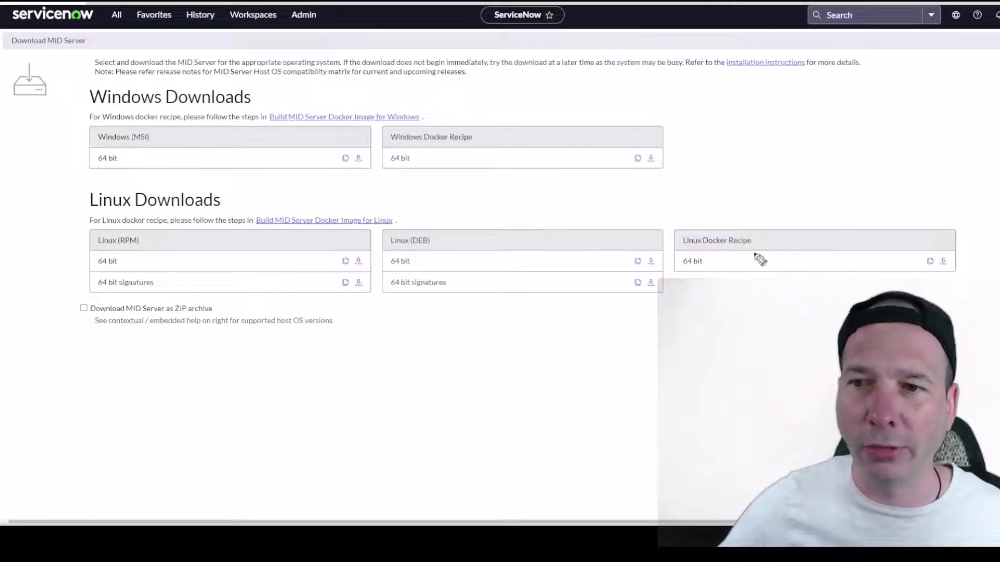
left_click_drag(964, 250, 920, 289)
key("e")
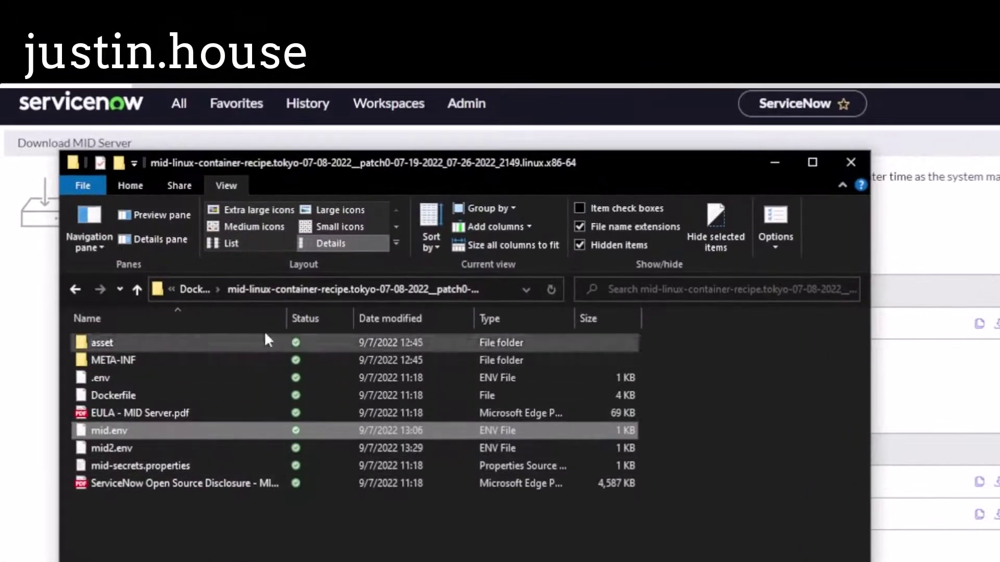
Step: In File Explorer, locate the downloaded recipe archive in Docker Recipes and open the extracted mid-linux-container-recipe folder
left_click(195, 289)
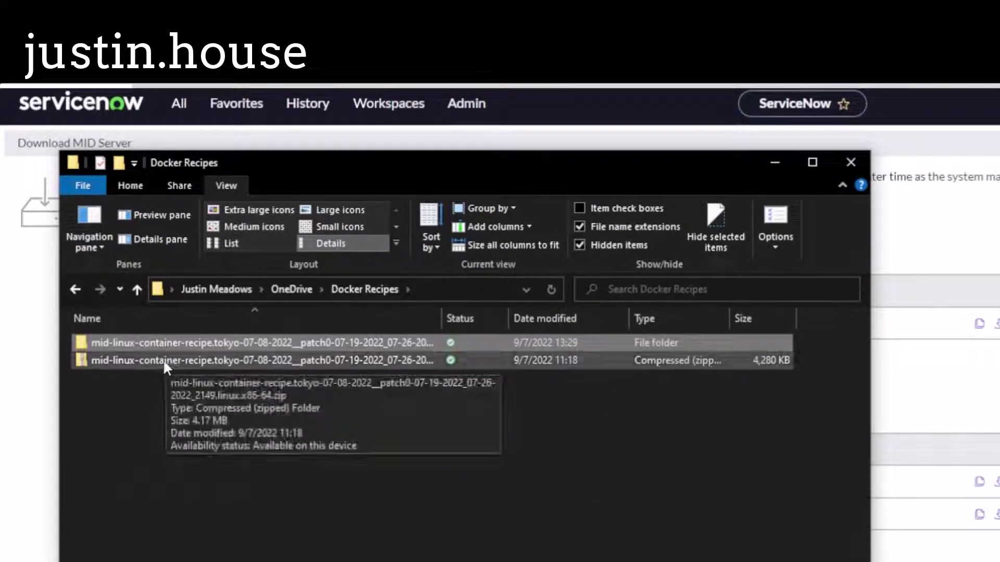
left_click(163, 360)
left_click(183, 344)
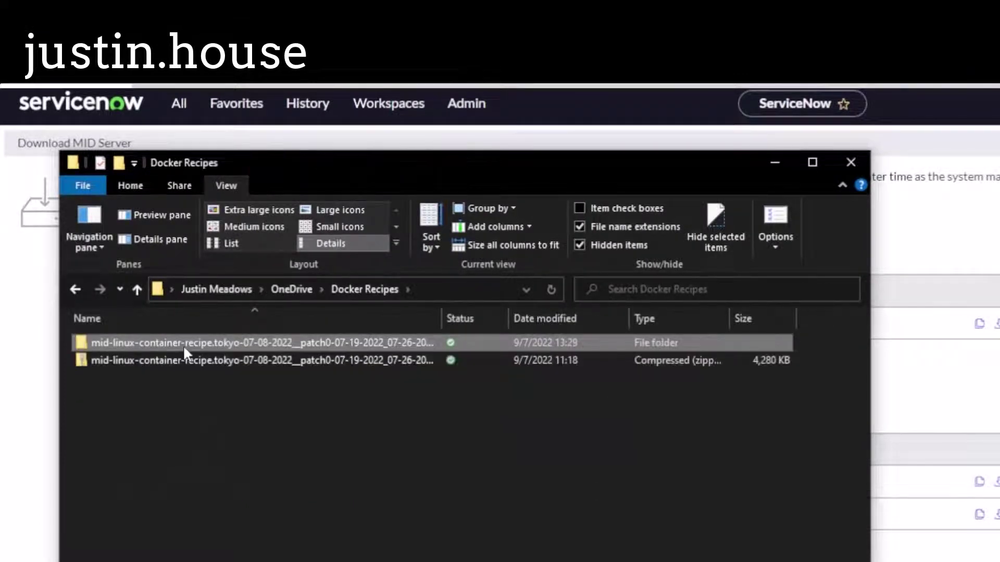
double_click(215, 343)
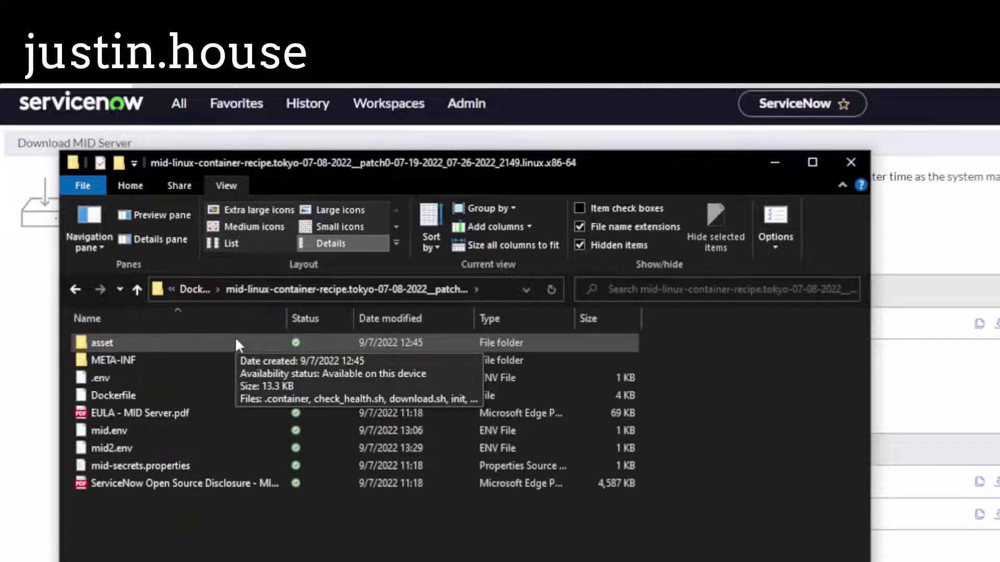
Step: Open the recipe's .env file in Notepad++, copy its Docker tag, and close the editor
right_click(130, 372)
right_click(104, 377)
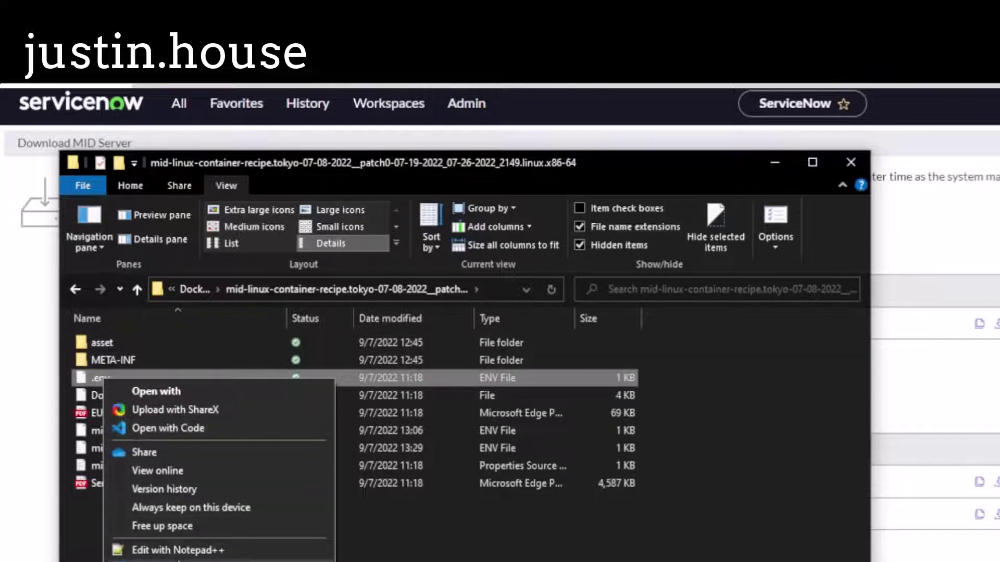
left_click(179, 551)
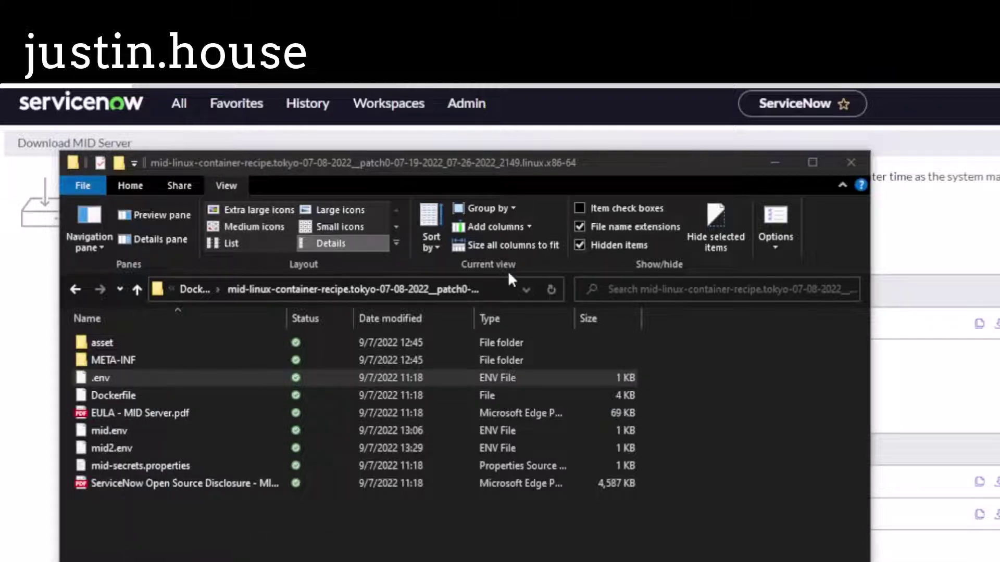
left_click_drag(671, 286, 304, 161)
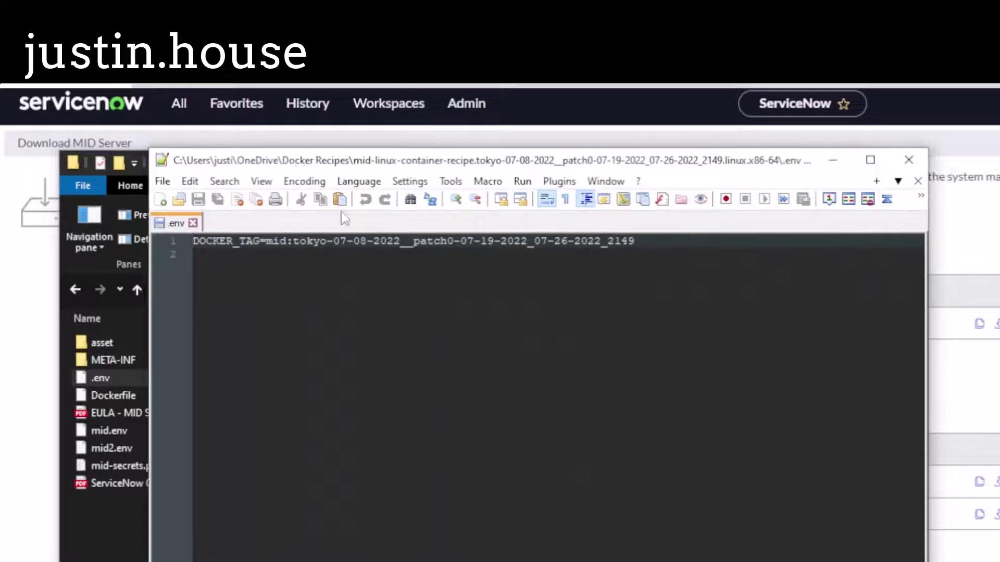
left_click_drag(192, 241, 634, 240)
key("ctrl+c")
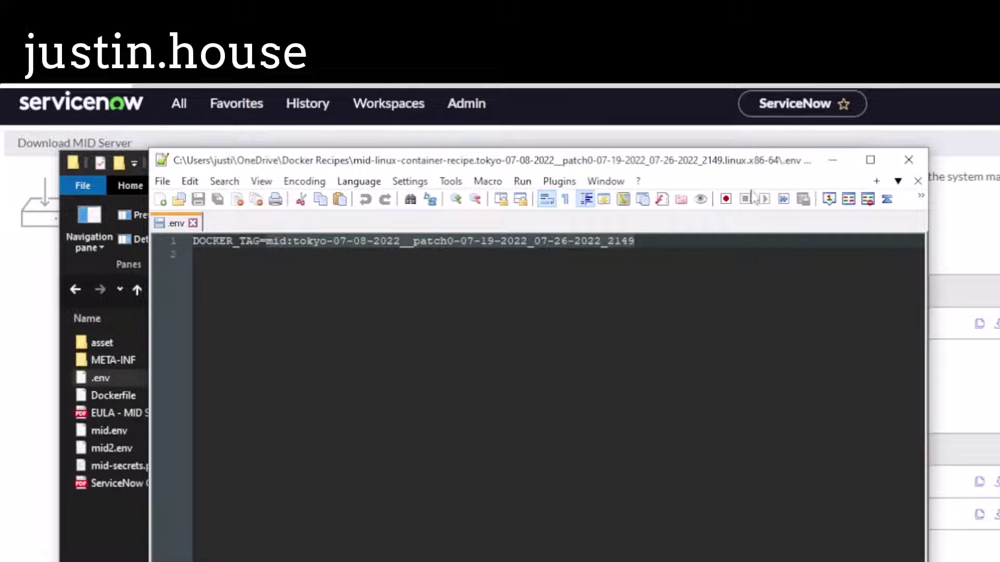
left_click(909, 160)
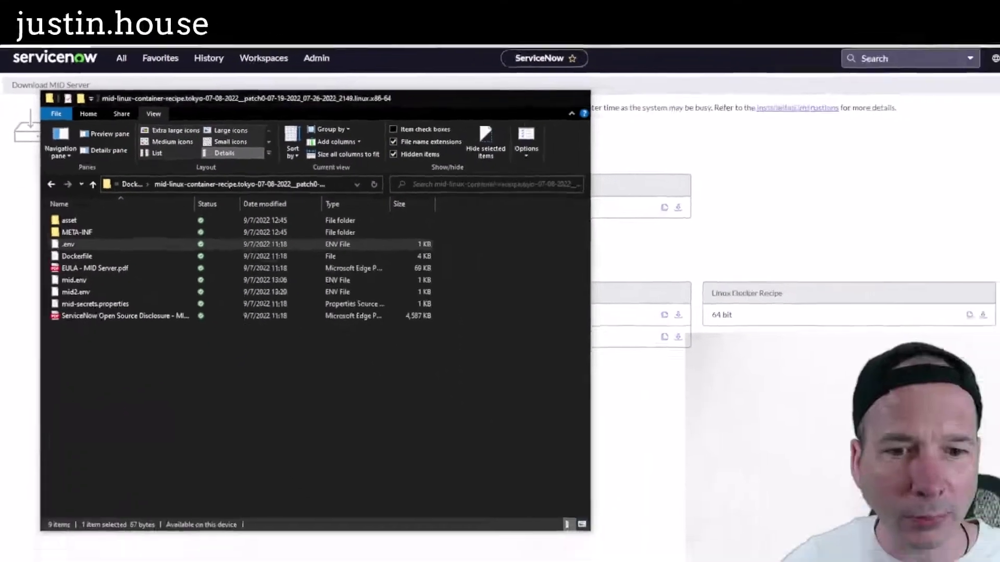
Step: Switch to Docker Desktop, check the Containers and Images lists, and minimize its window
key("alt+F4")
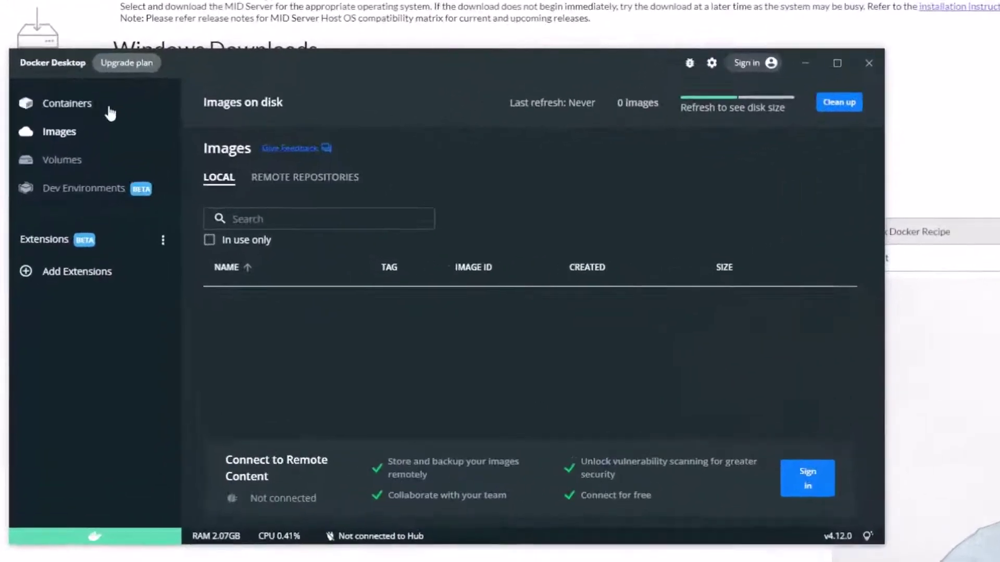
left_click(87, 174)
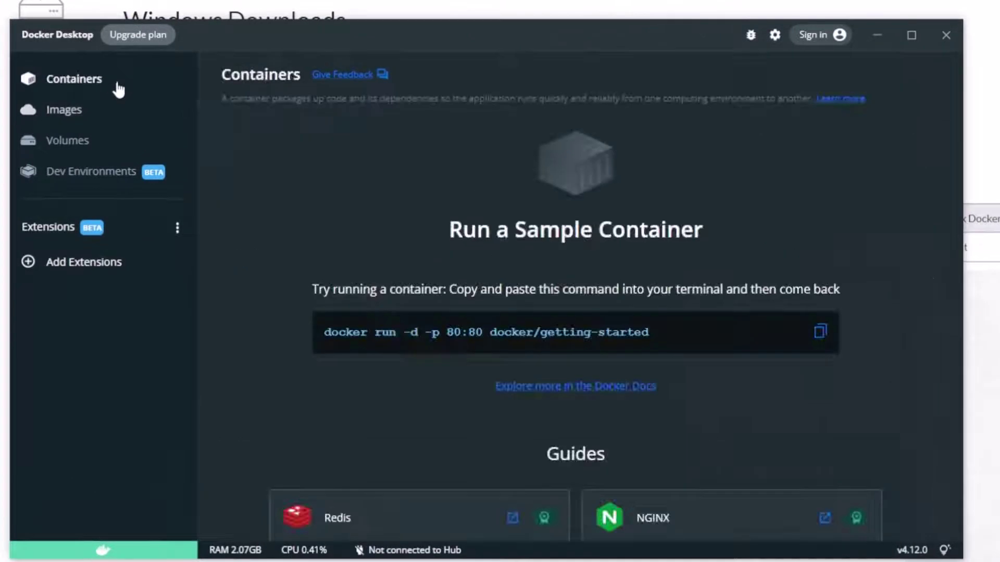
left_click(97, 109)
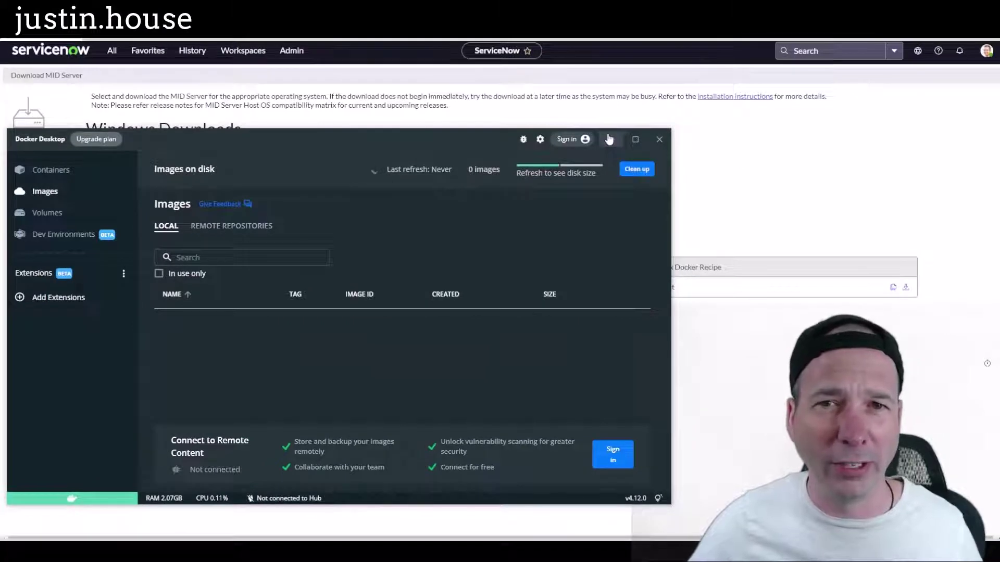
left_click(609, 139)
Step: Launch a WSL terminal, move its window below the page header, and make it narrower
key("super")
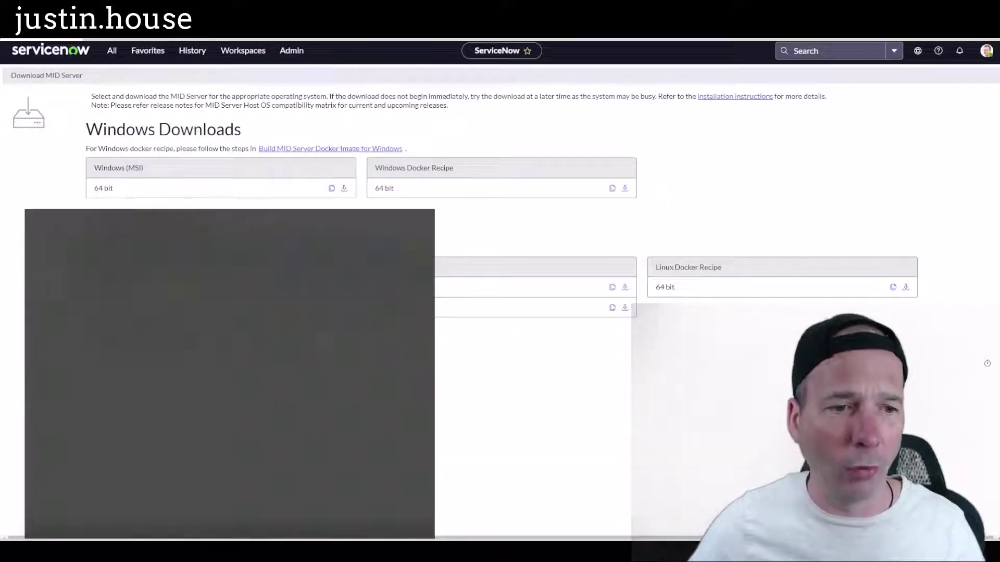
type("wsl")
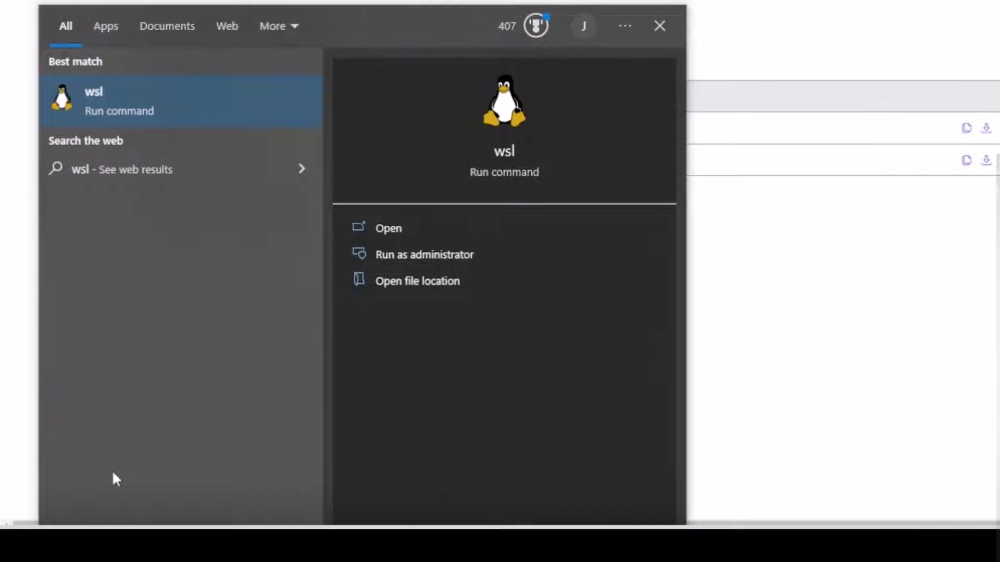
left_click(162, 97)
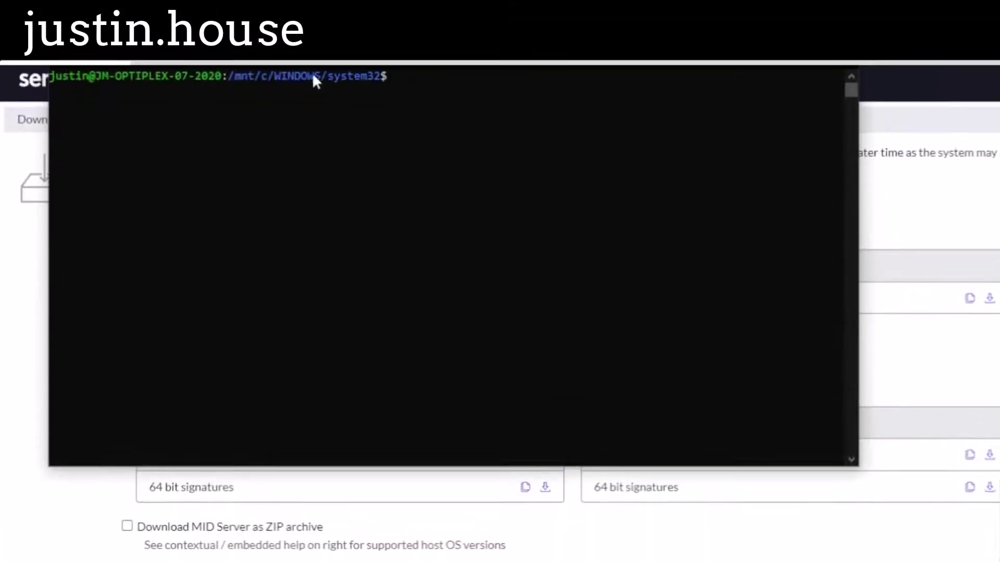
left_click_drag(326, 66, 359, 179)
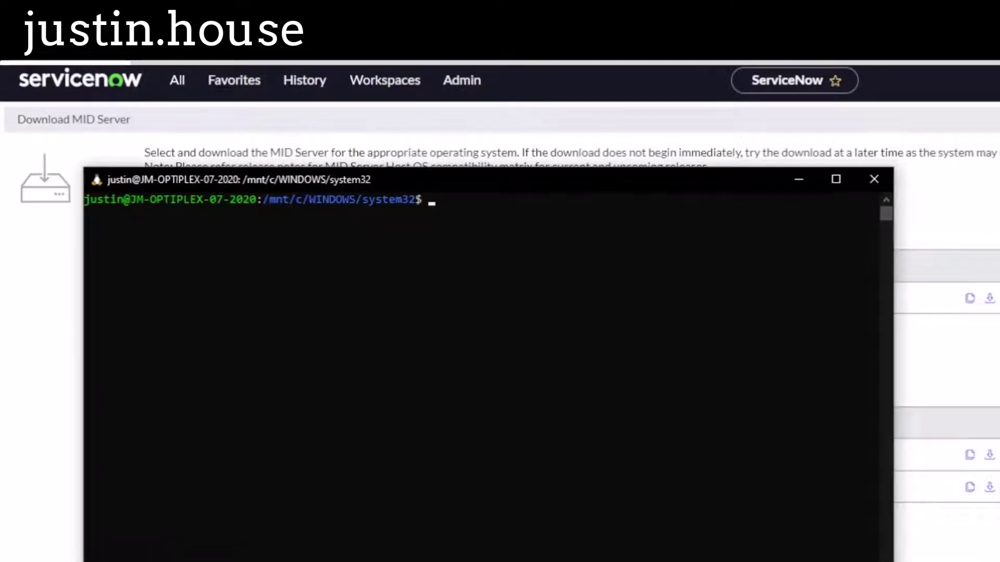
left_click_drag(894, 560, 740, 560)
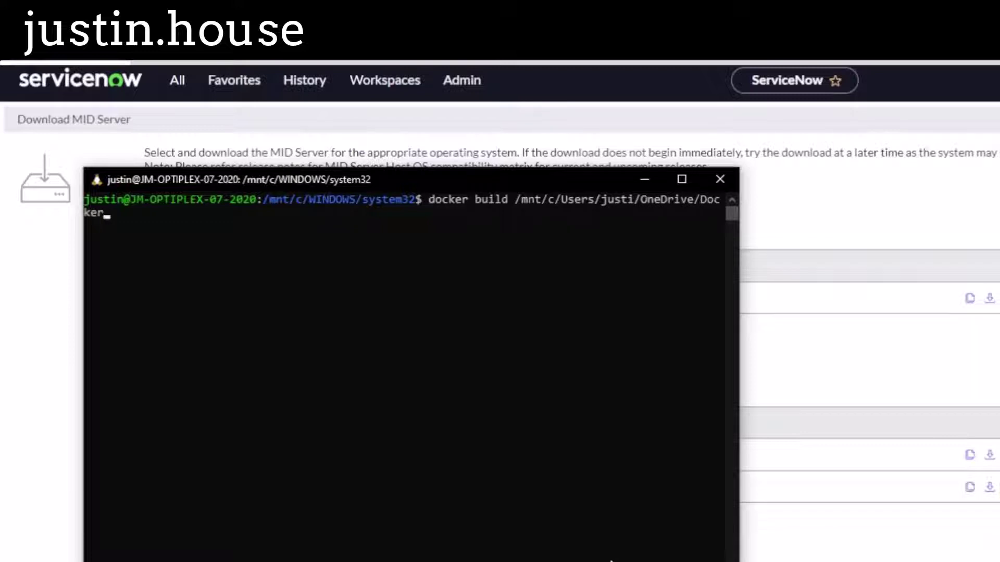
Step: Run docker build on the mid-linux-container-recipe folder in Docker Recipes, using --tag with the copied Docker tag, and move the terminal window up slightly
type("r")
key("Tab")
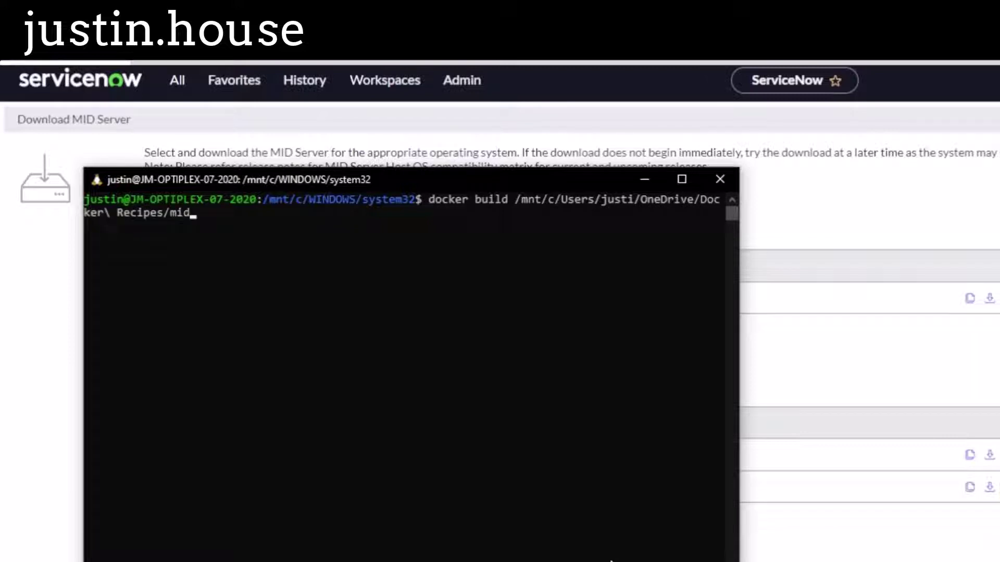
type("mid")
key("Tab")
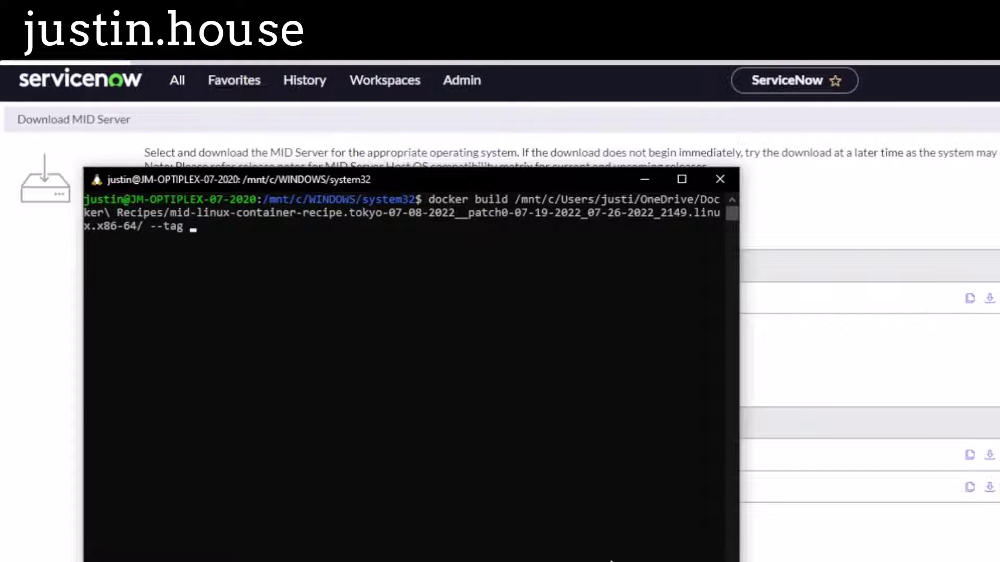
key("ctrl+v")
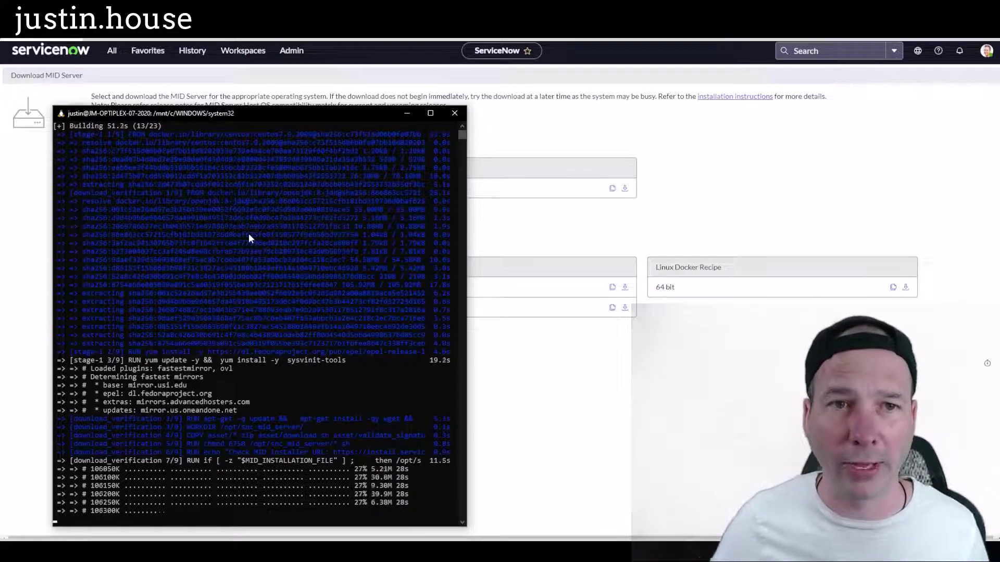
left_click_drag(196, 116, 188, 92)
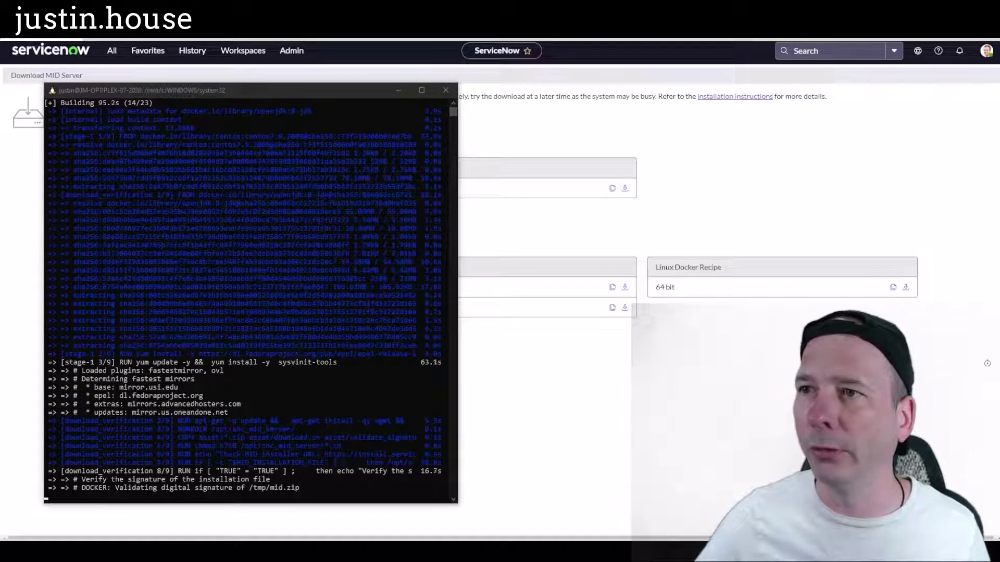
Step: Switch to mid2.env in Notepad++, review the instance URL, username, password and server name settings, and move the editor window out of view
key("alt+Tab")
left_click_drag(696, 111, 711, 216)
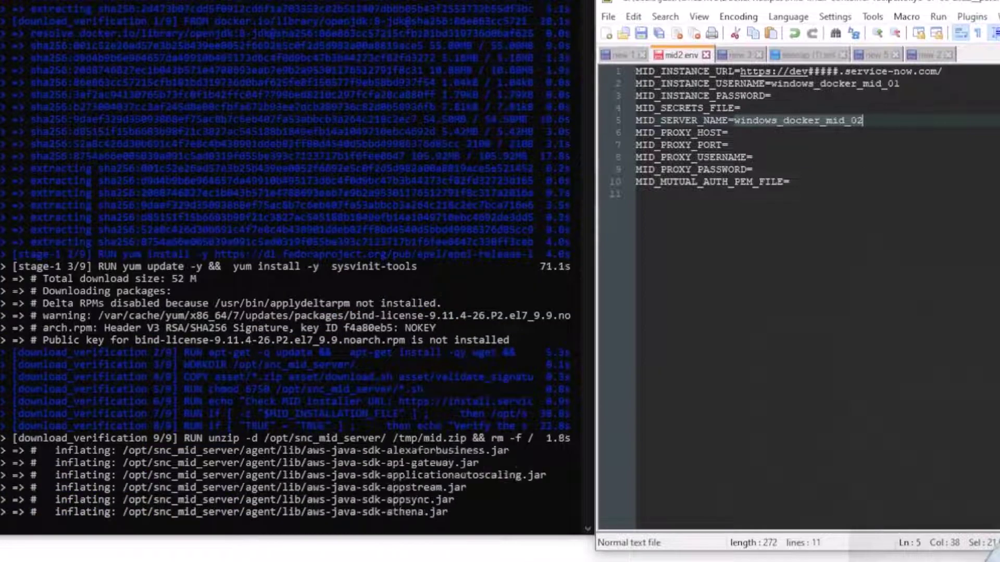
left_click_drag(941, 71, 770, 71)
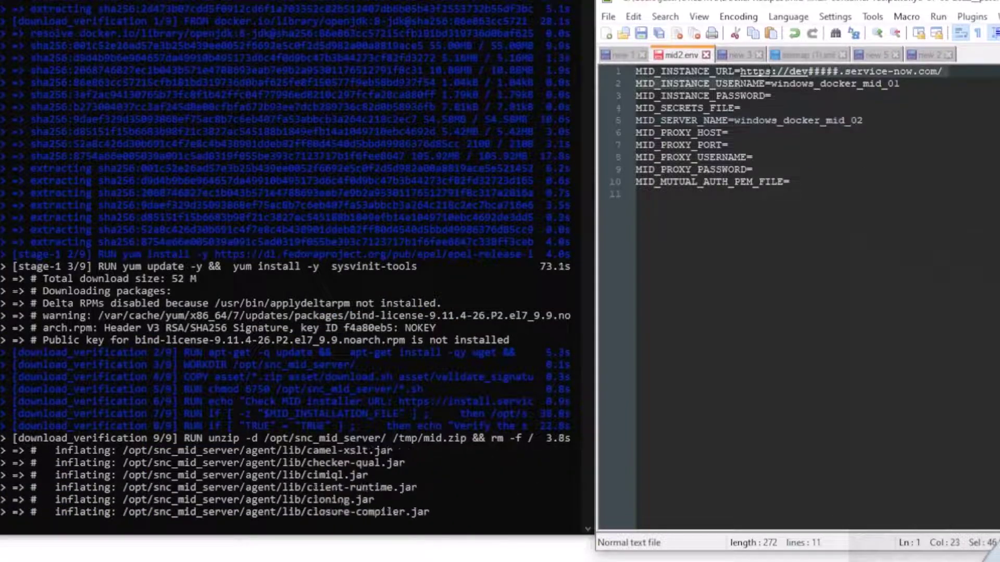
left_click(898, 91)
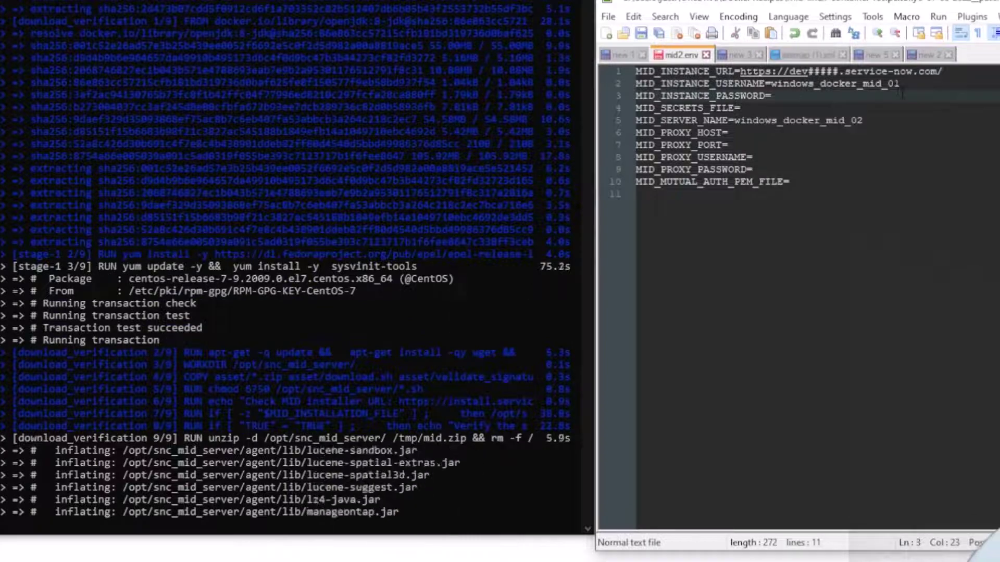
left_click_drag(900, 83, 770, 84)
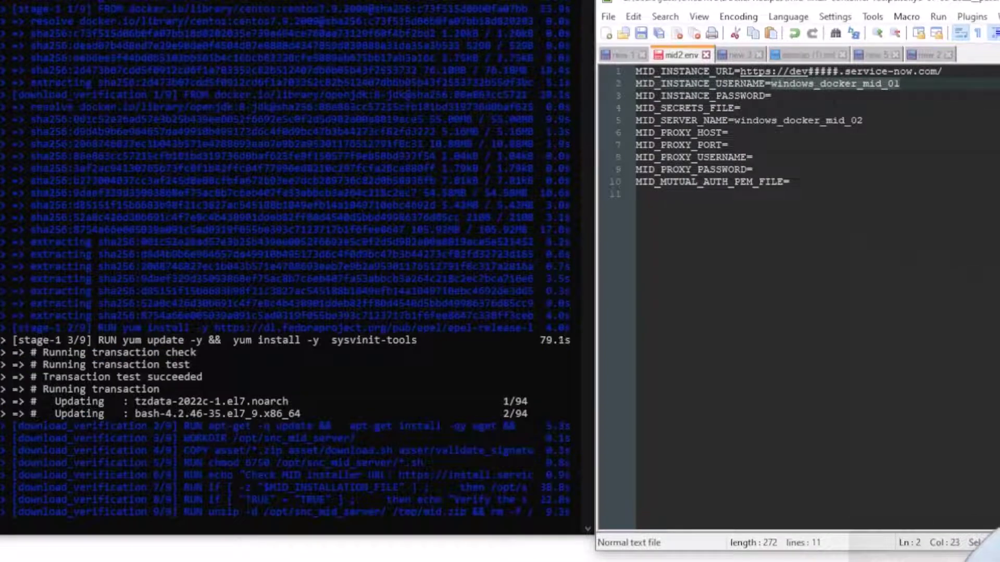
left_click(770, 96)
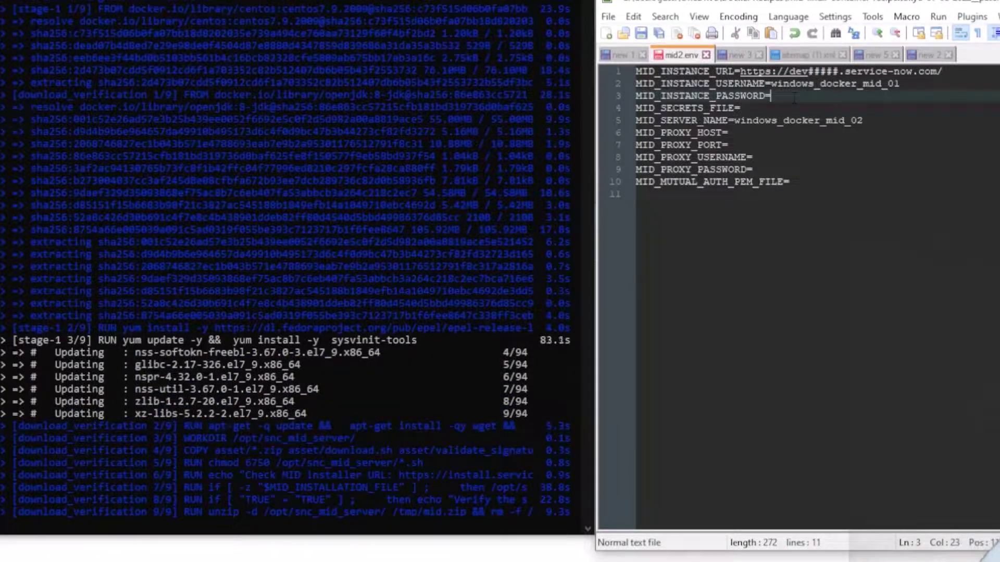
left_click_drag(864, 121, 736, 123)
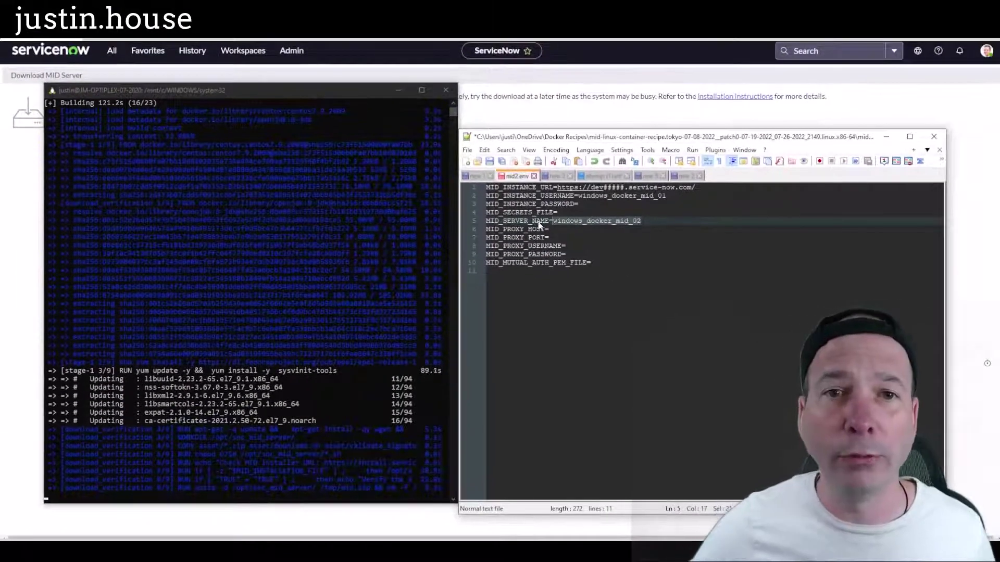
left_click_drag(531, 214, 722, 217)
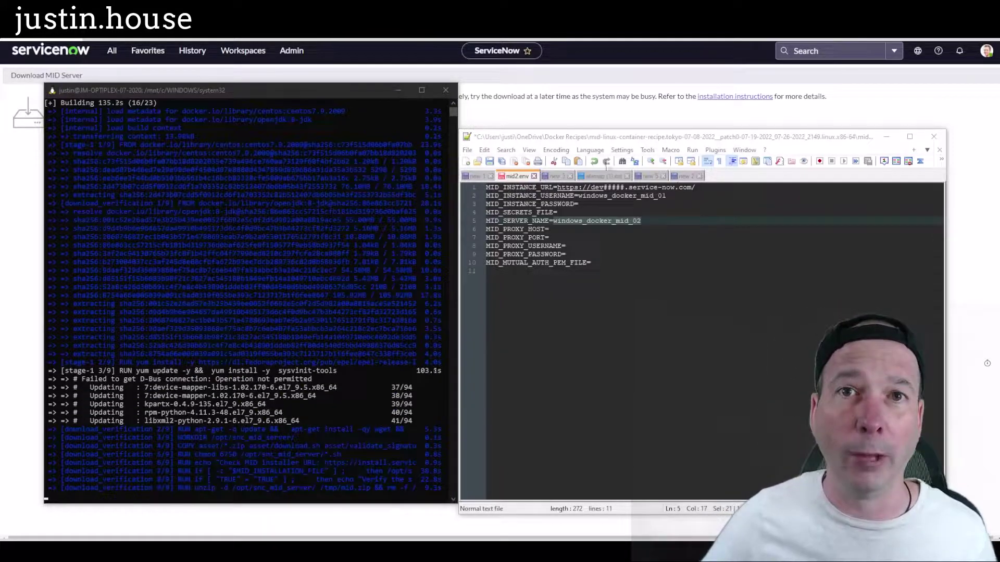
left_click_drag(579, 139, 999, 184)
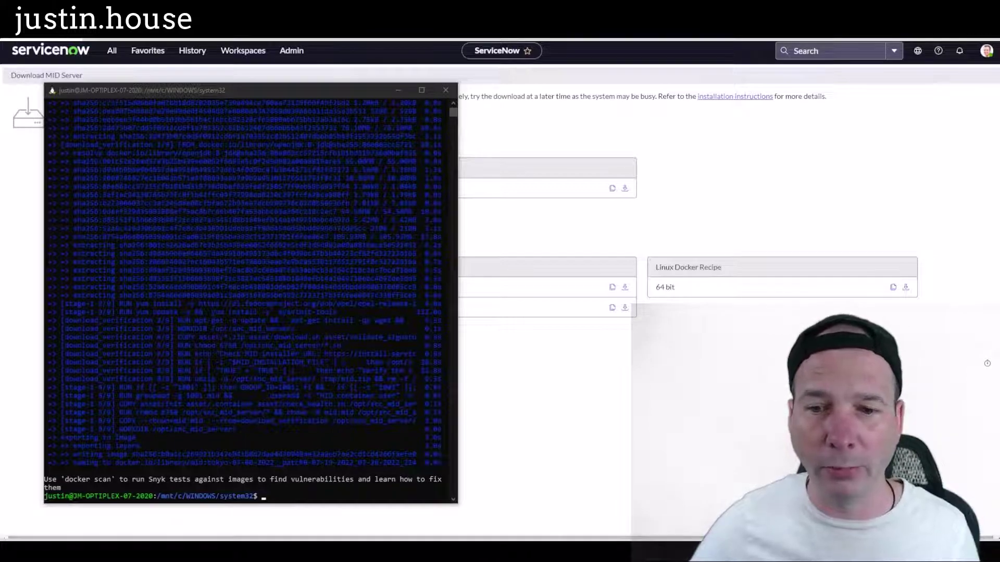
Step: Switch to Docker Desktop and check the Containers and Images lists for the built mid image
key("alt+Tab")
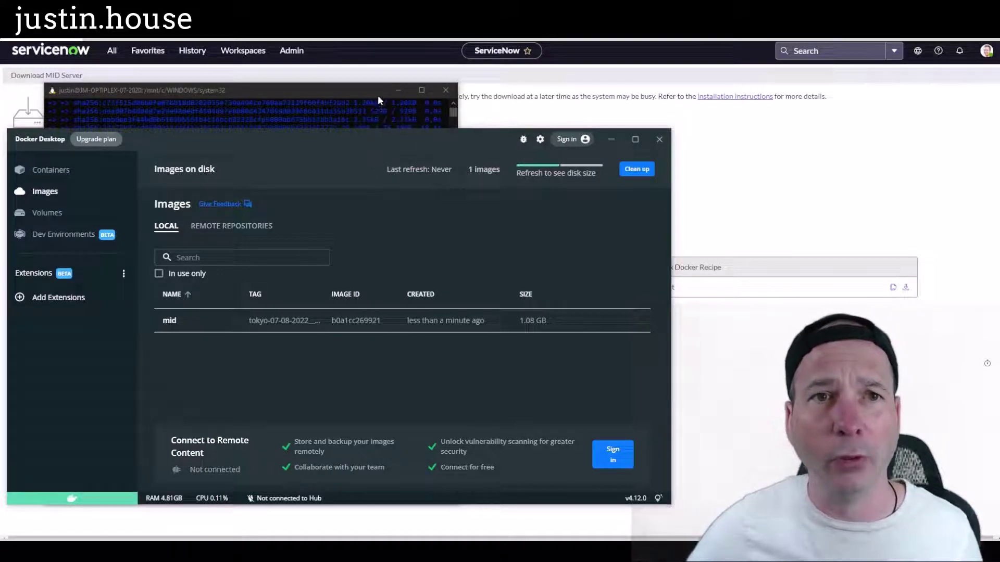
left_click(78, 171)
left_click(68, 192)
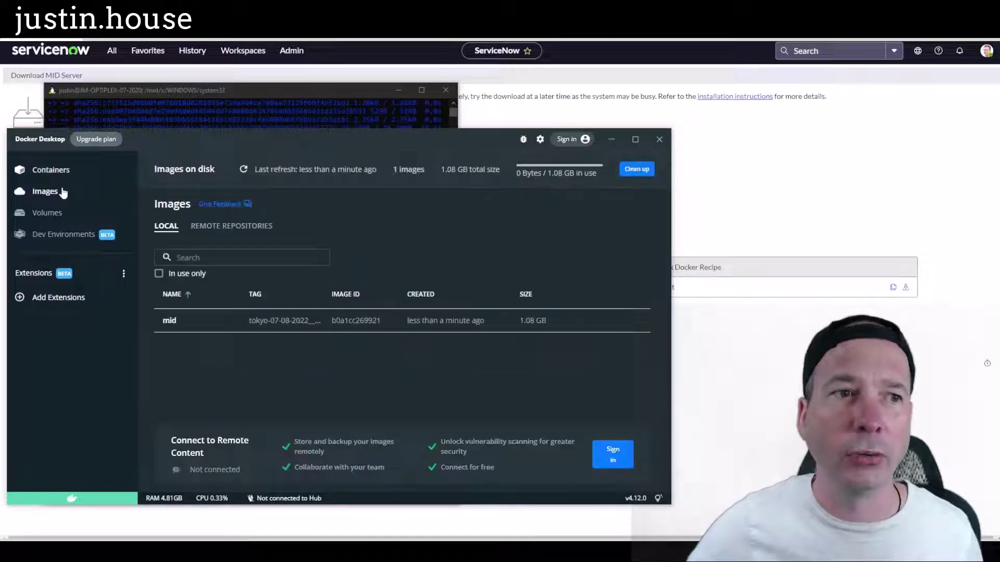
Step: Clear the WSL terminal and enter docker run --env-file with the path to mid.env in the mid-linux-container-recipe folder
left_click(321, 89)
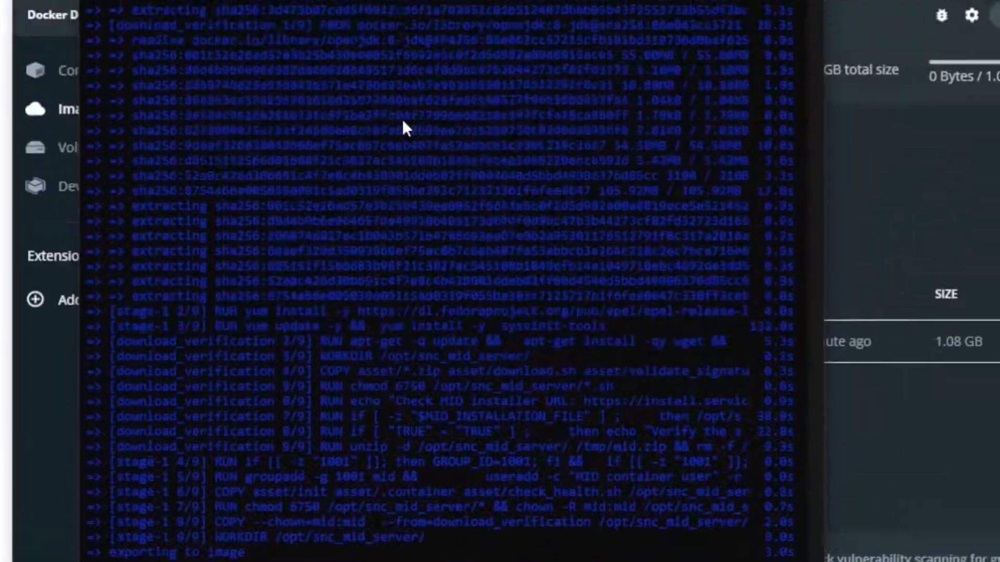
key("ctrl+l")
type("docker run ")
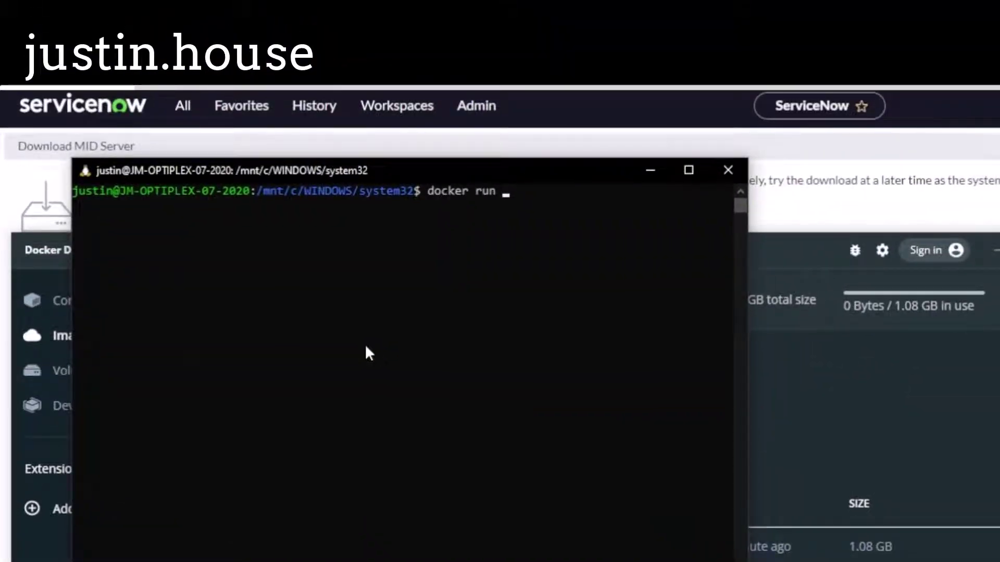
type("--env-file")
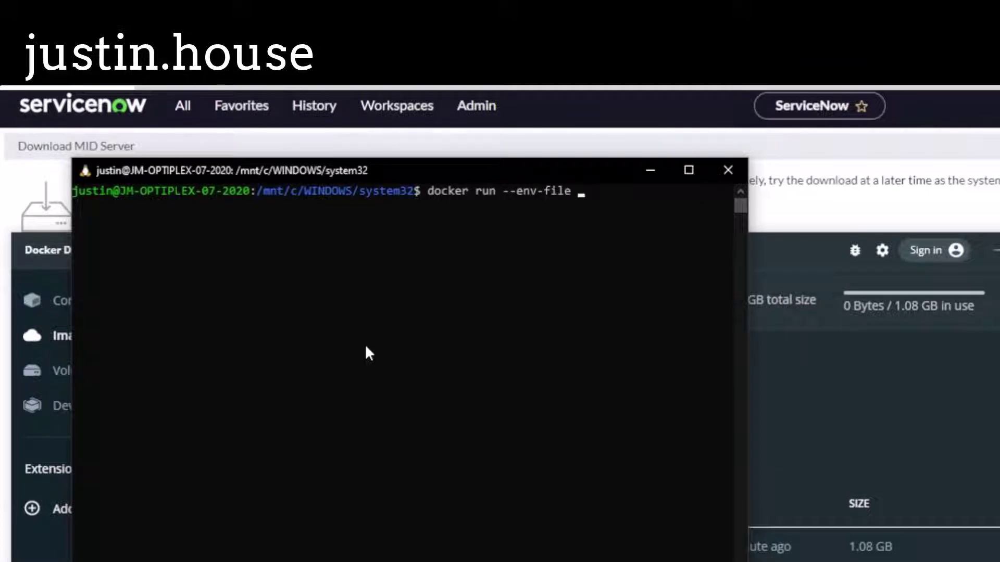
type(" /mnt/c/User/")
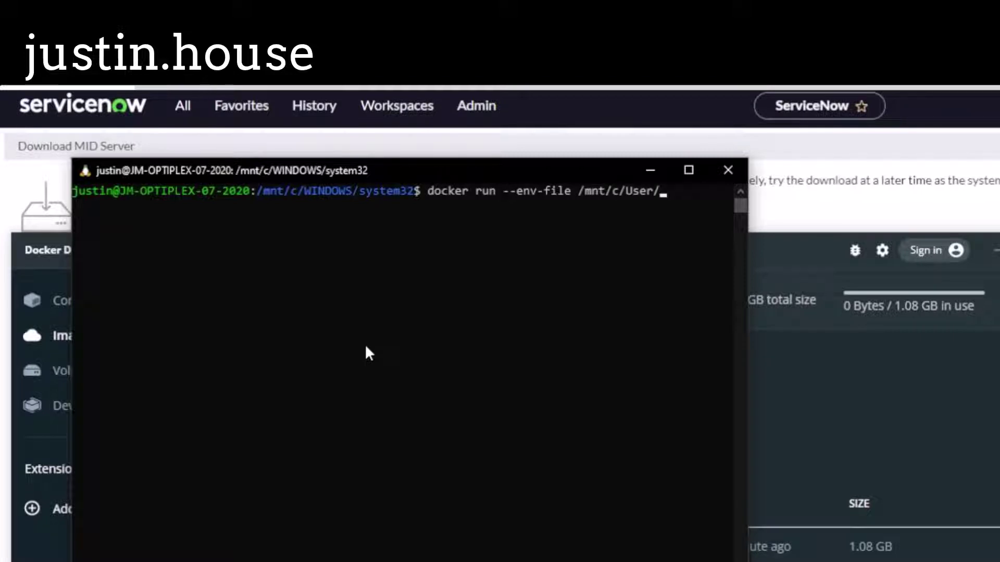
key("BackSpace")
type("s/justi/")
type("OneDrive/Docker")
key("Tab")
type("mid")
key("Tab")
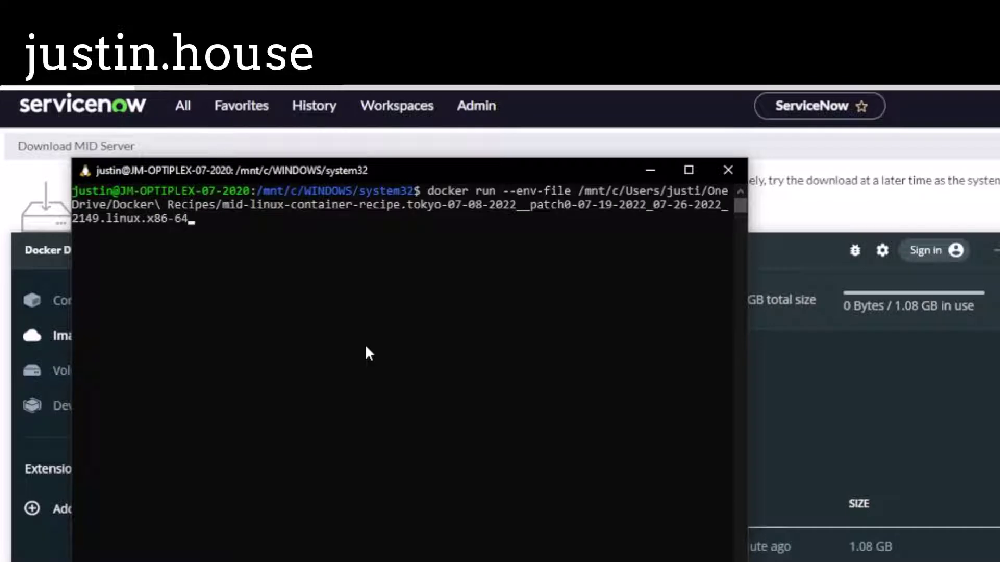
type("mid.env")
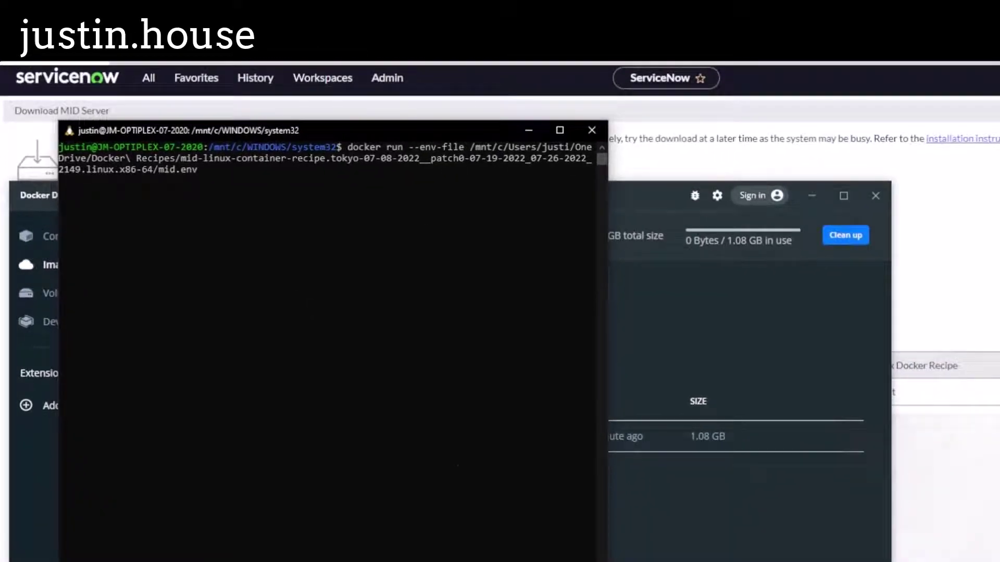
Step: Shorten the terminal to reveal the mid image's ID, append b0a1cc269921 to the docker run command, and execute it
left_click_drag(507, 561, 507, 415)
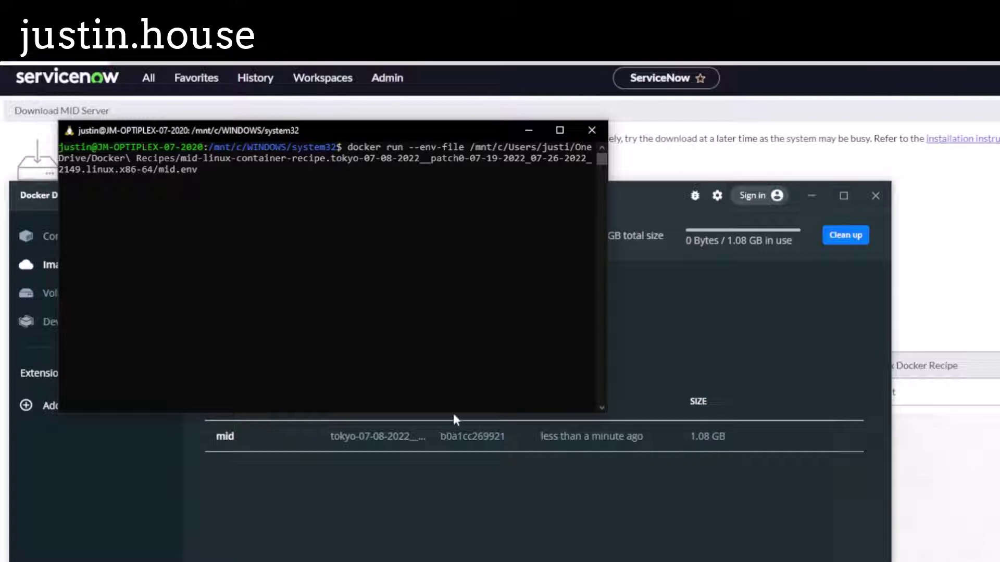
left_click(435, 423)
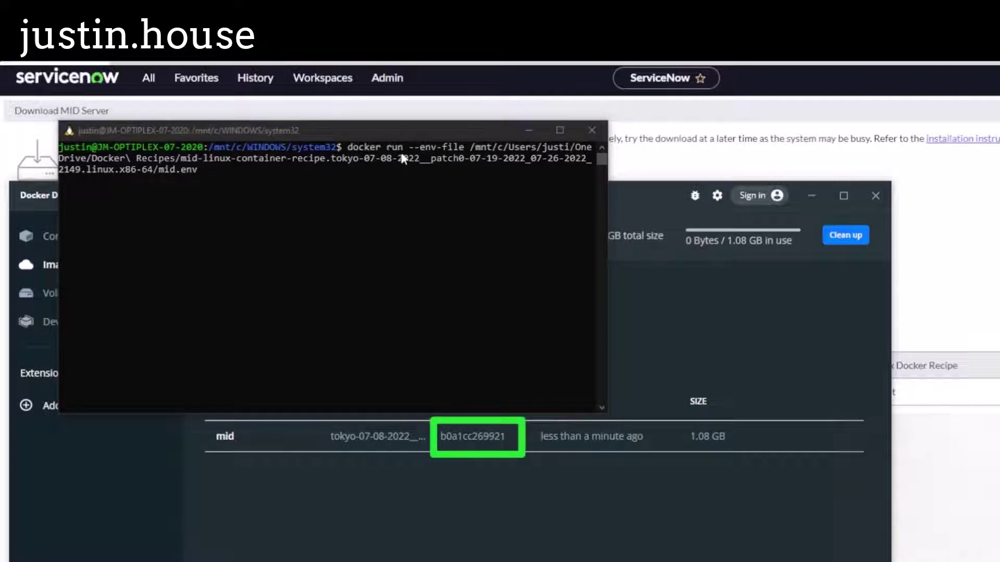
left_click(381, 126)
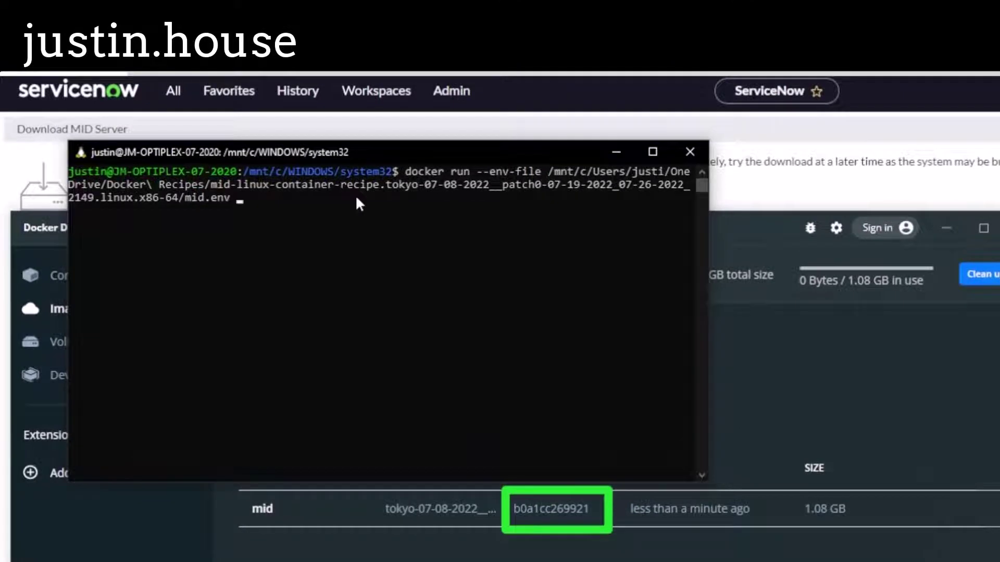
type("b0a1cc269921")
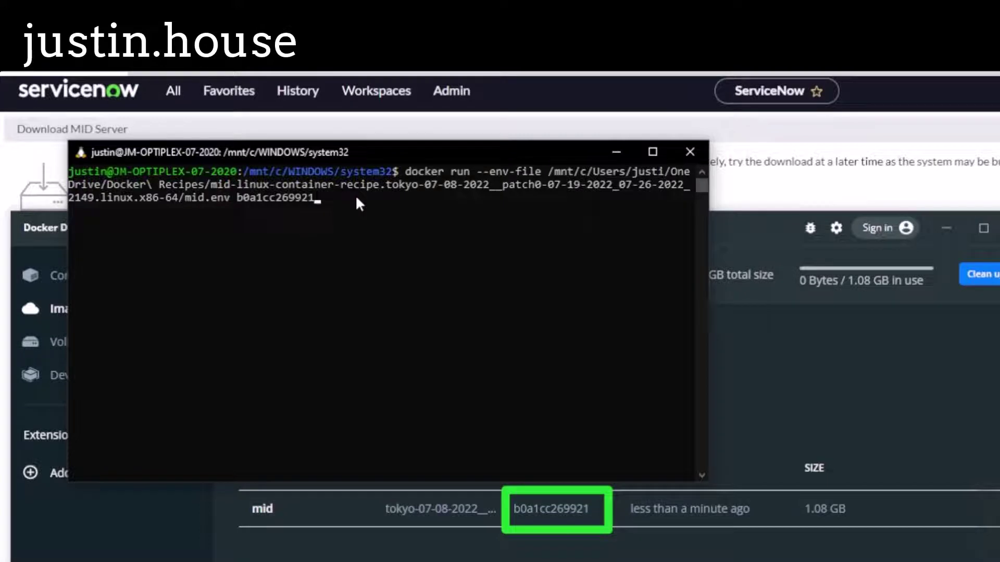
key("Return")
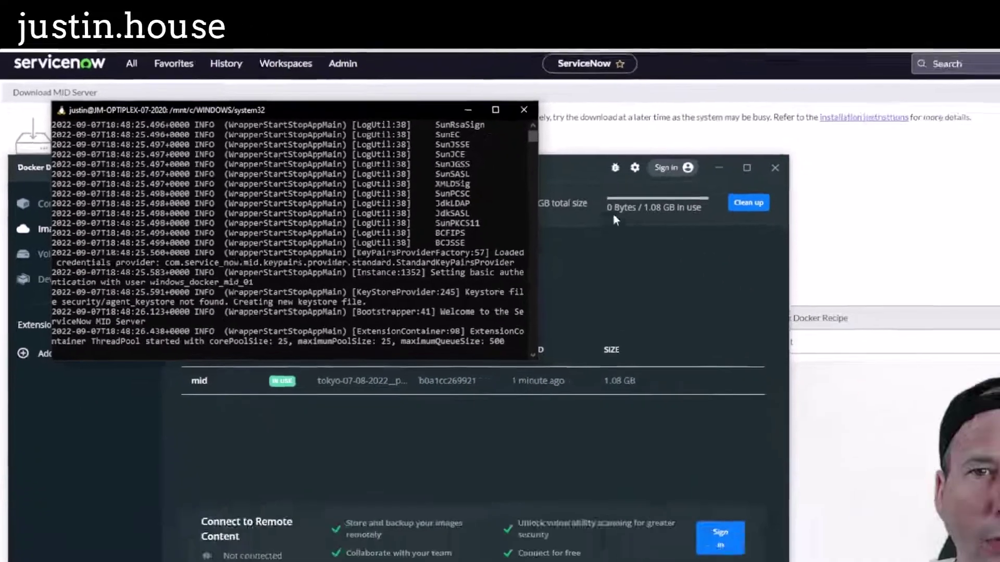
Step: Open the running mid container from Docker Desktop's Containers list and examine its logs and resource stats
left_click(739, 231)
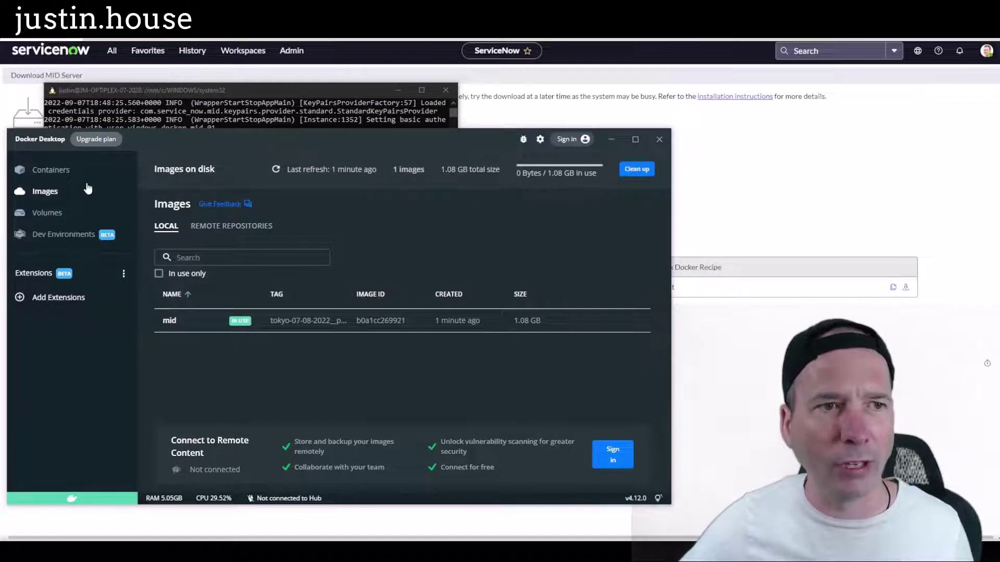
left_click(50, 170)
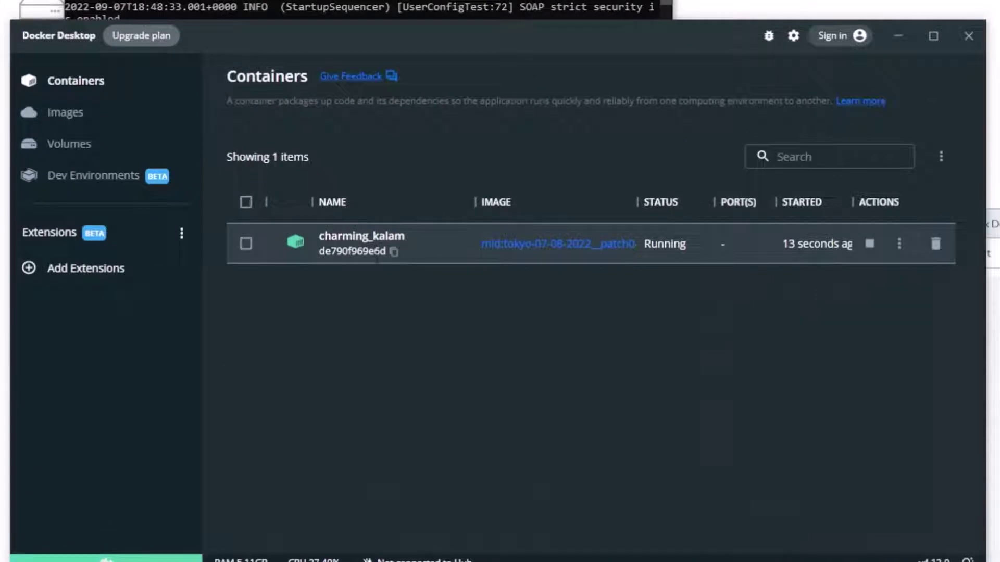
left_click(340, 245)
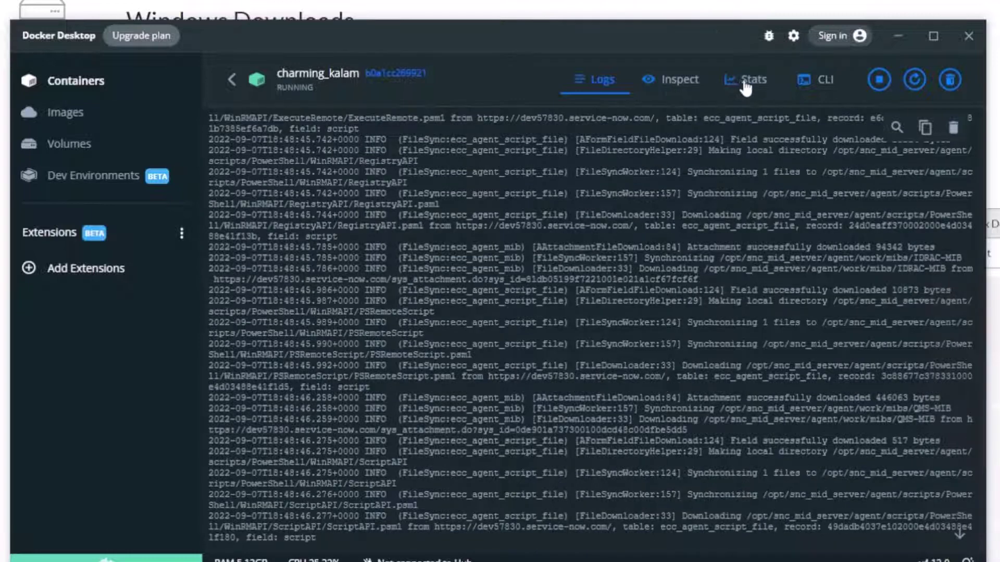
left_click(745, 82)
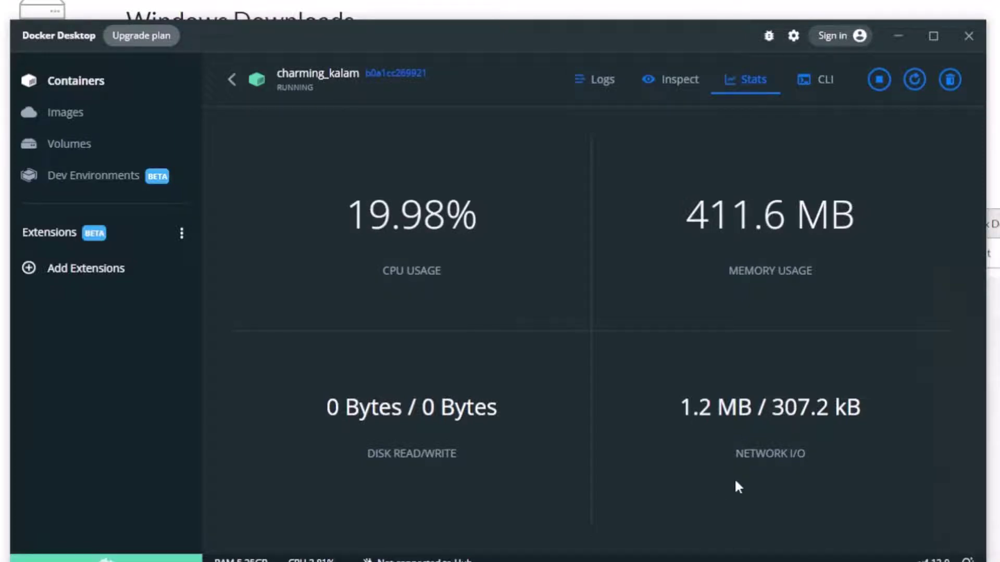
left_click(825, 92)
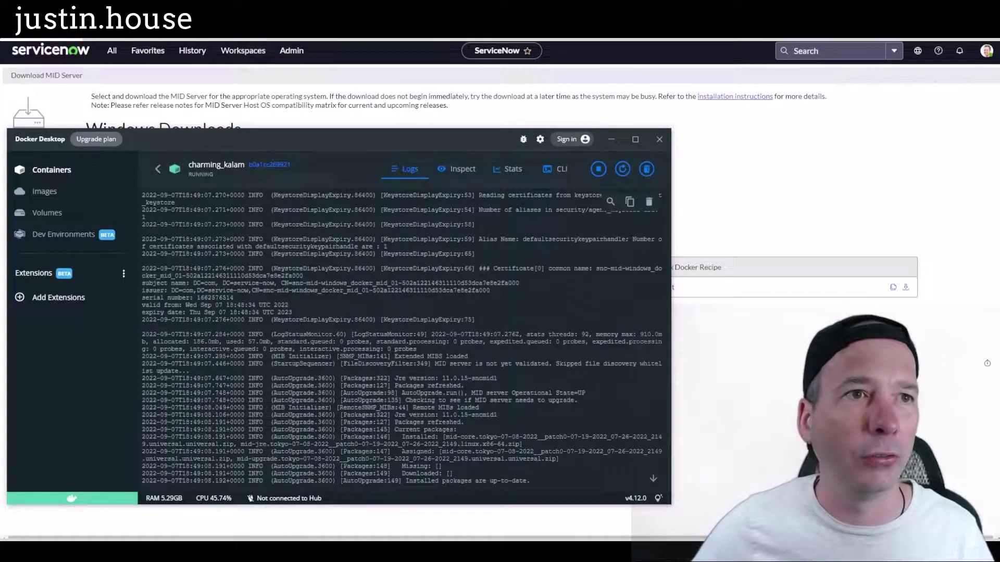
Step: Minimize Docker Desktop and open the MID Servers list in ServiceNow to check the windows_docker_mid_01 entry
left_click(610, 139)
left_click(112, 50)
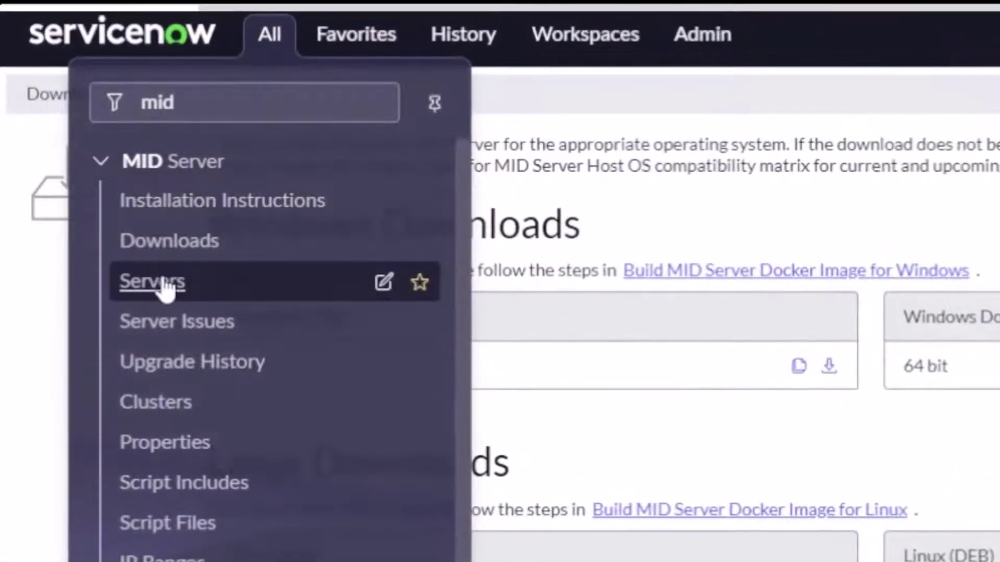
left_click(338, 242)
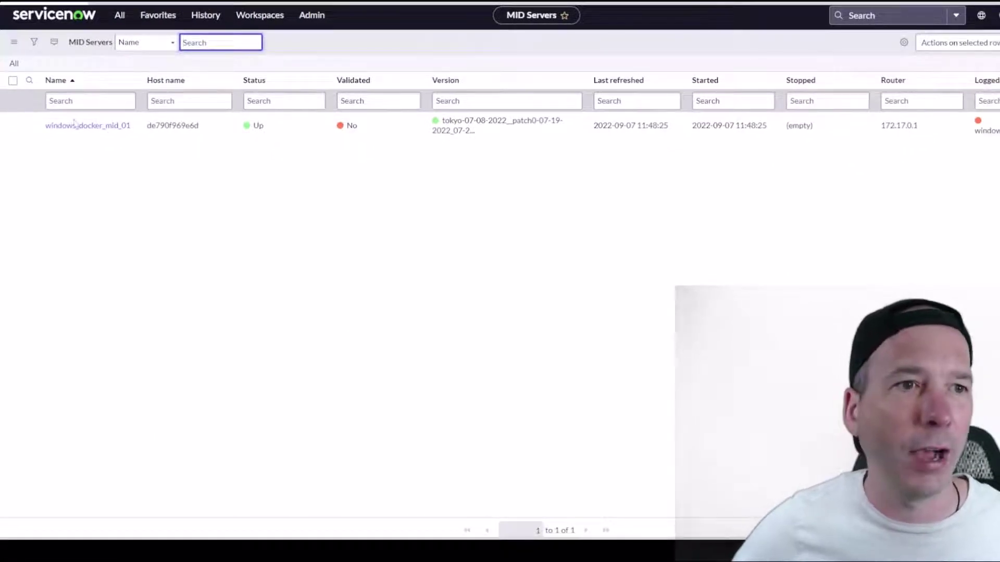
left_click_drag(20, 104, 143, 153)
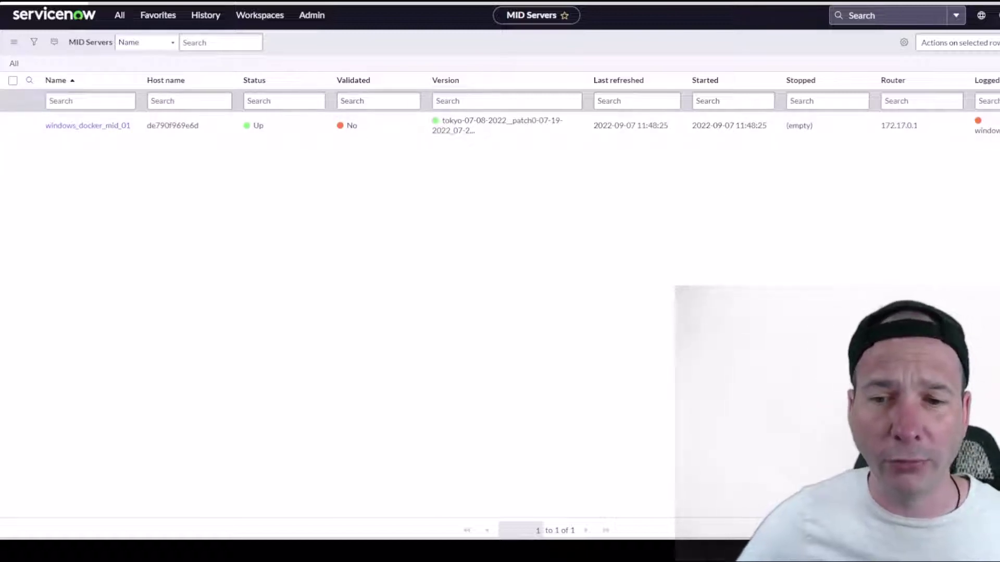
Step: Switch back to the container's logs in Docker Desktop and move that window higher over the MID Servers list
key("alt+Tab")
key("alt+Tab")
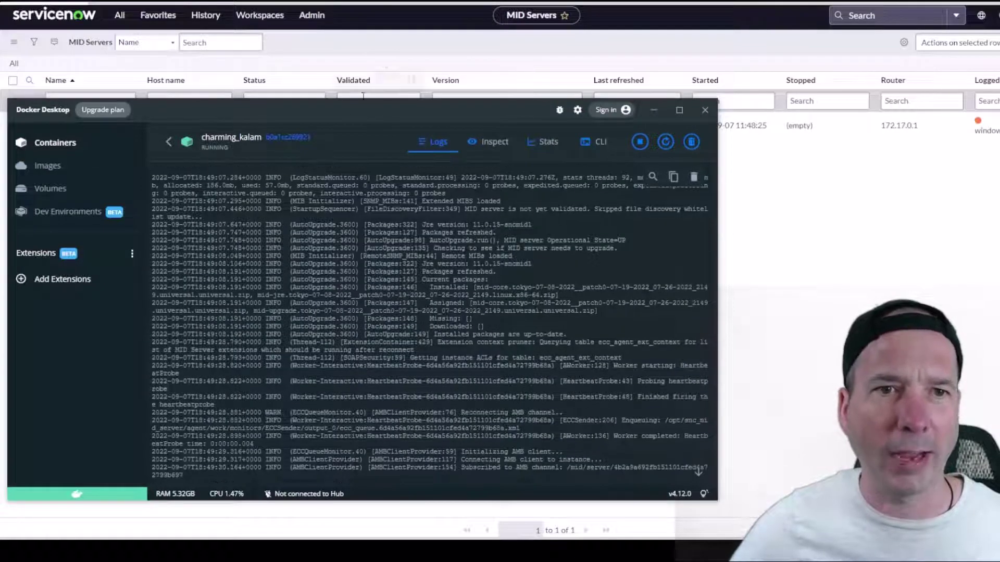
left_click_drag(330, 107, 329, 36)
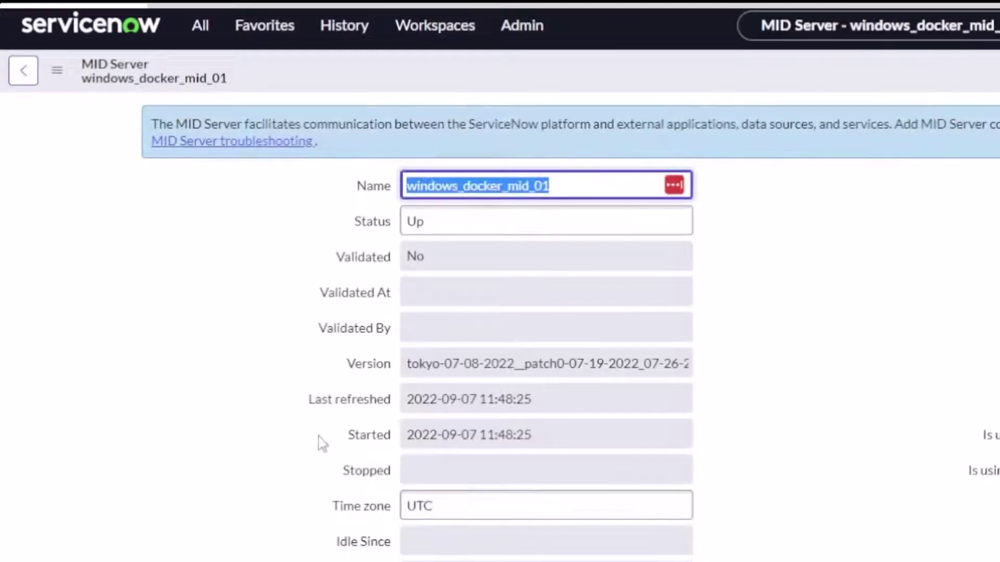
Step: Validate the windows_docker_mid_01 MID Server and save its initial selection criteria allowing all applications, capabilities and IP ranges
mouse_move(248, 202)
left_mouse_down()
mouse_move(505, 324)
mouse_move(751, 381)
left_mouse_up()
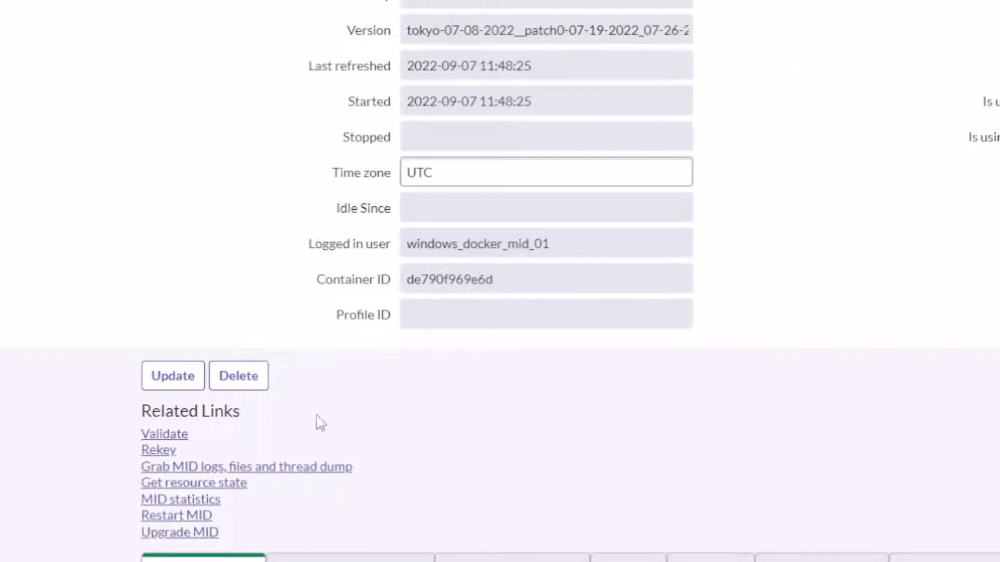
left_click(177, 437)
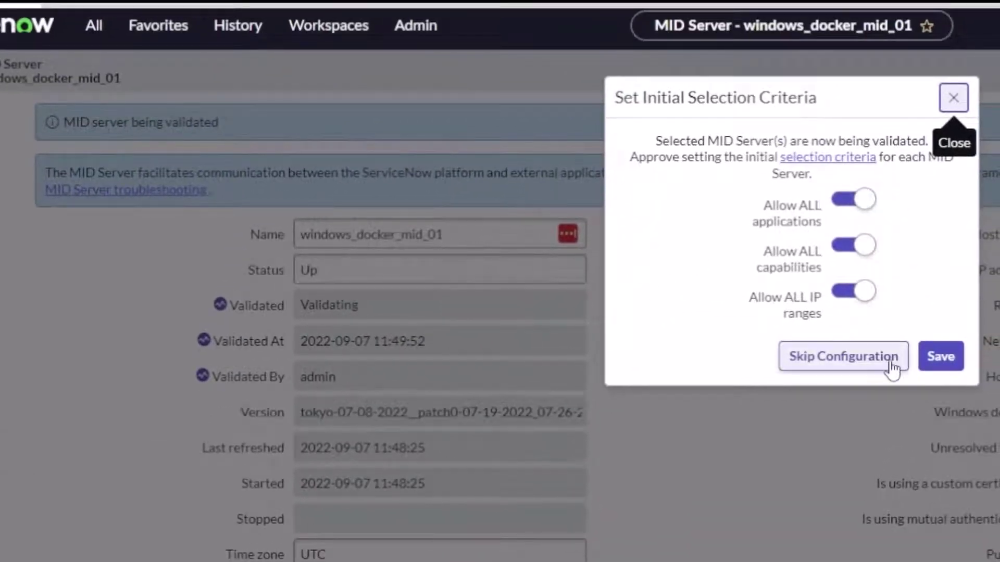
left_click(941, 357)
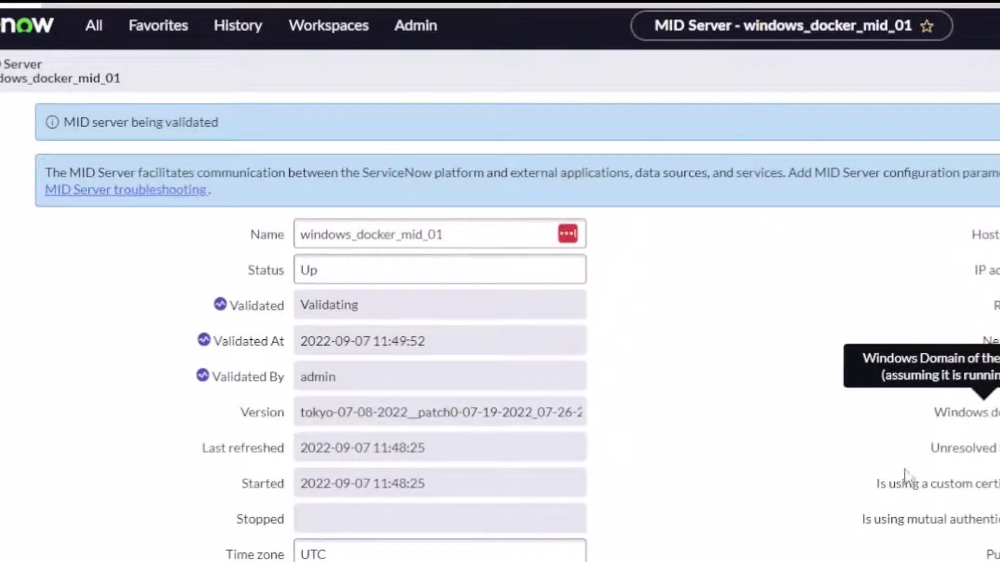
Step: Place Docker Desktop's container logs beside the MID Server record and follow the restart and validation status in both
key("alt+Tab")
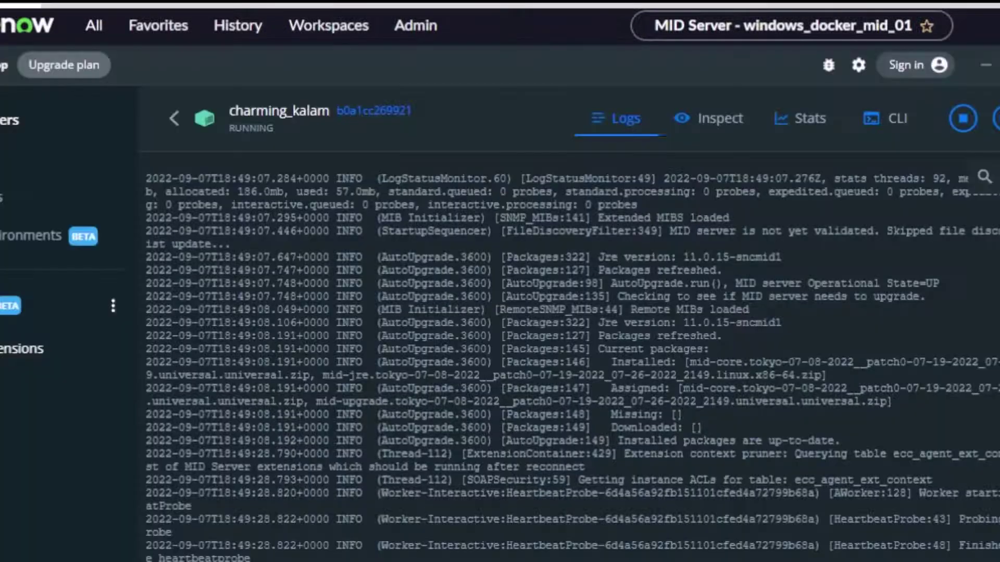
key("alt+Tab")
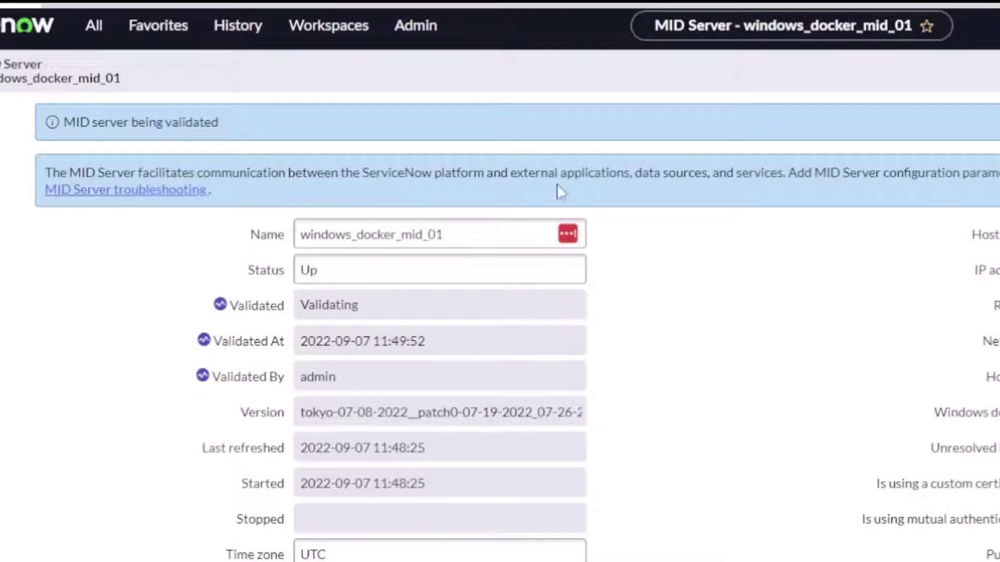
key("alt+Tab")
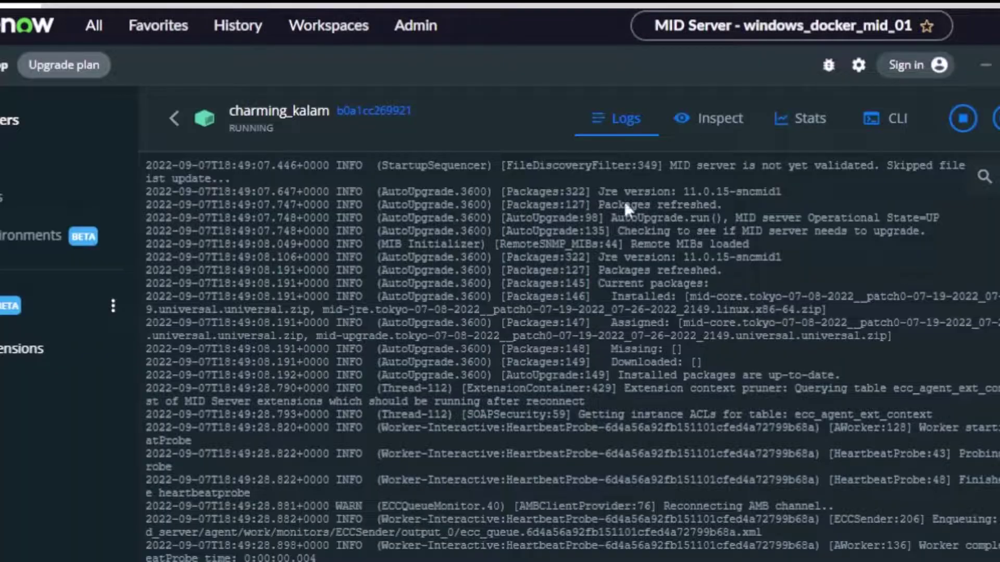
left_click_drag(182, 65, 687, 98)
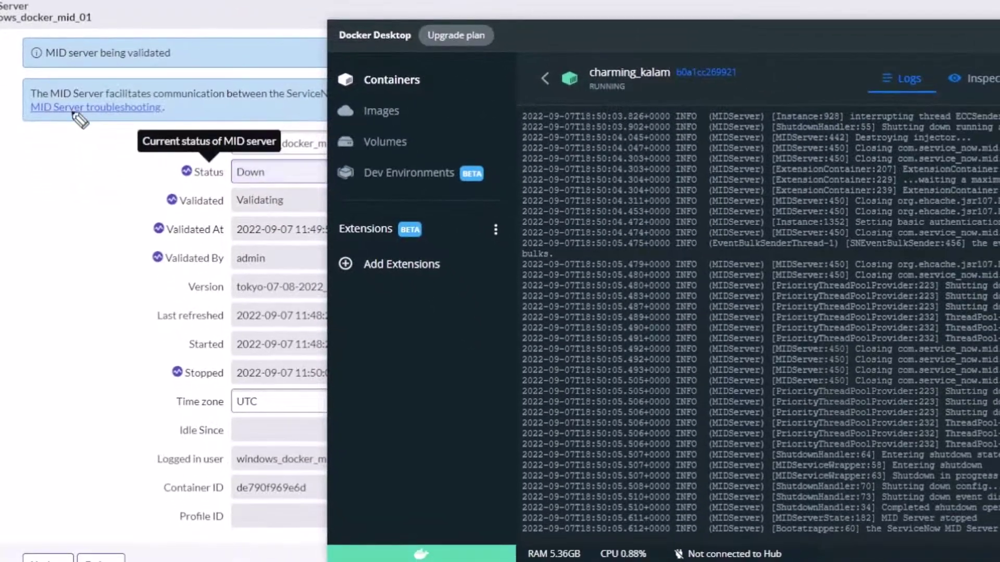
mouse_move(61, 166)
left_mouse_down()
mouse_move(83, 157)
mouse_move(227, 172)
mouse_move(207, 159)
mouse_move(220, 157)
mouse_move(224, 135)
left_mouse_up()
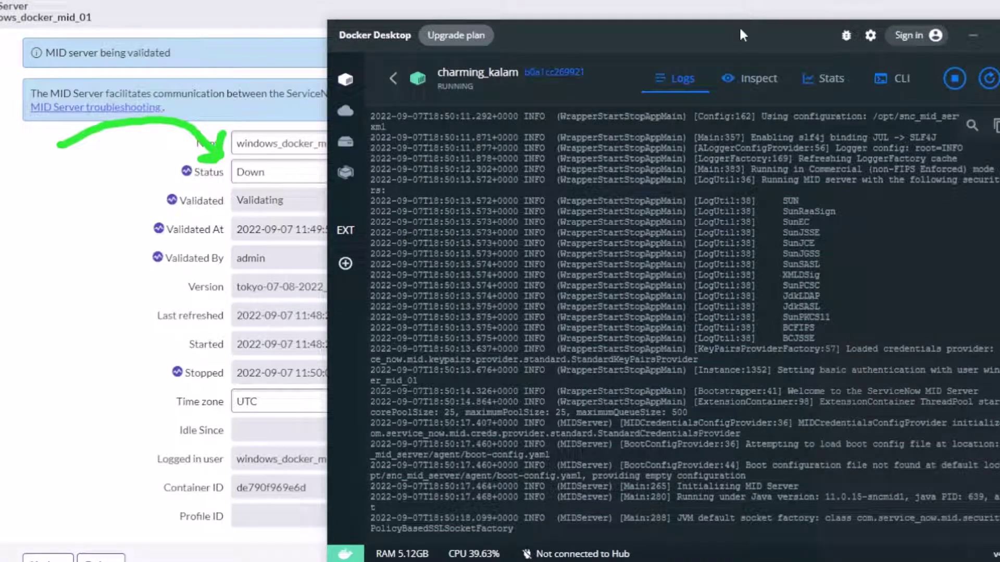
left_click_drag(737, 32, 732, 46)
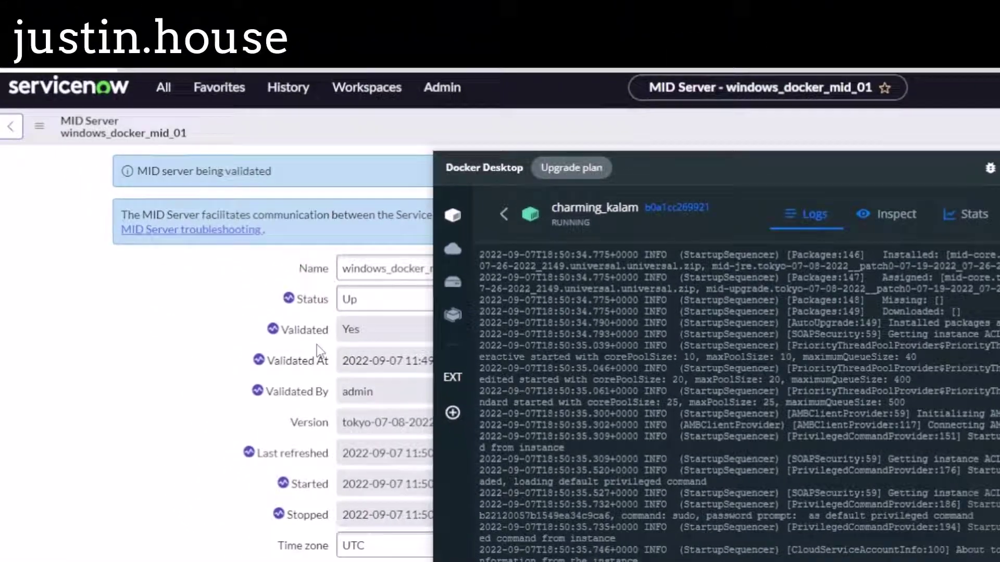
left_click(316, 345)
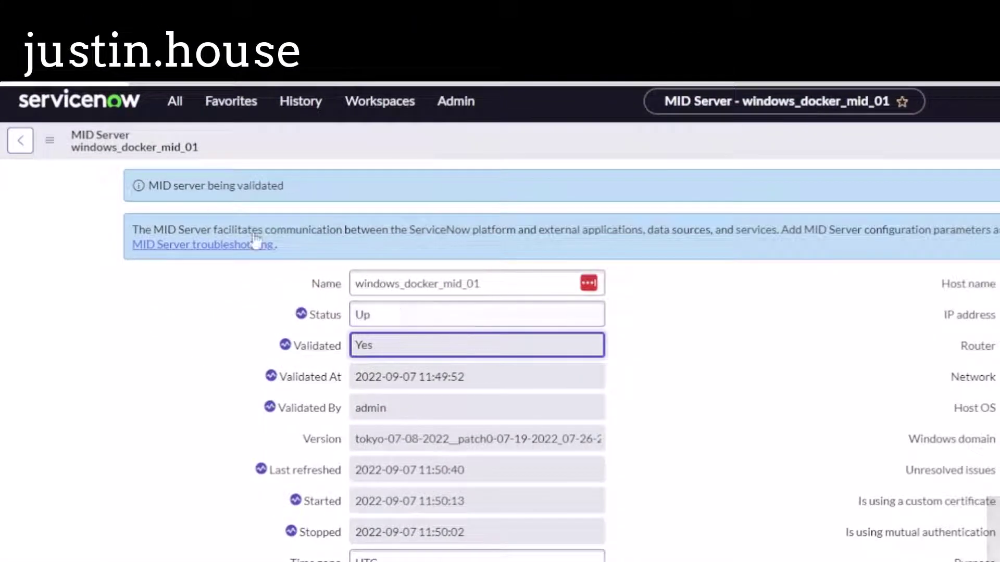
Step: For the Incident Table export set, create export target Incident Docker Image with MID Server windows_docker_mid_01, file path / and description "Demo Export Set for recording"
left_click(179, 101)
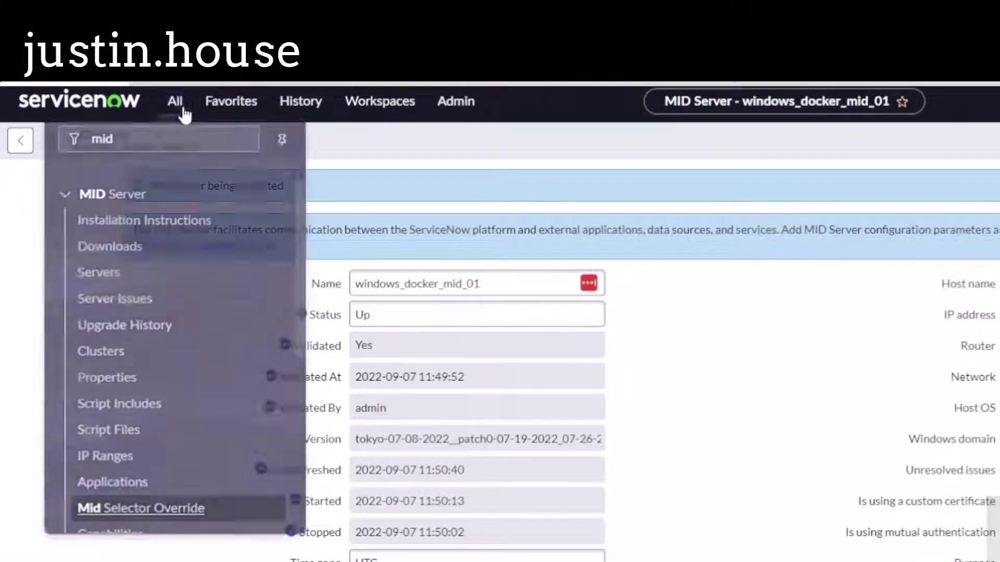
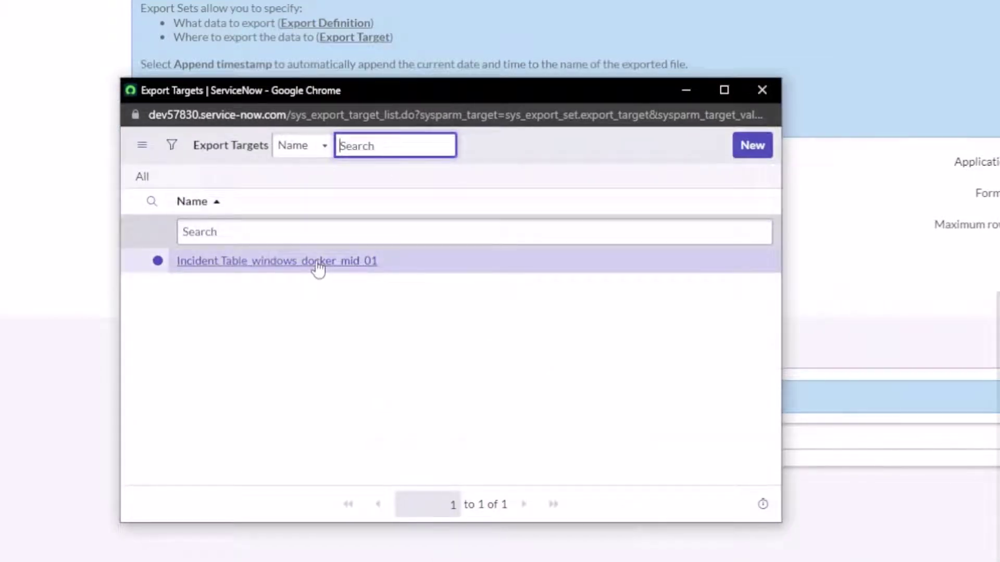
left_click(752, 146)
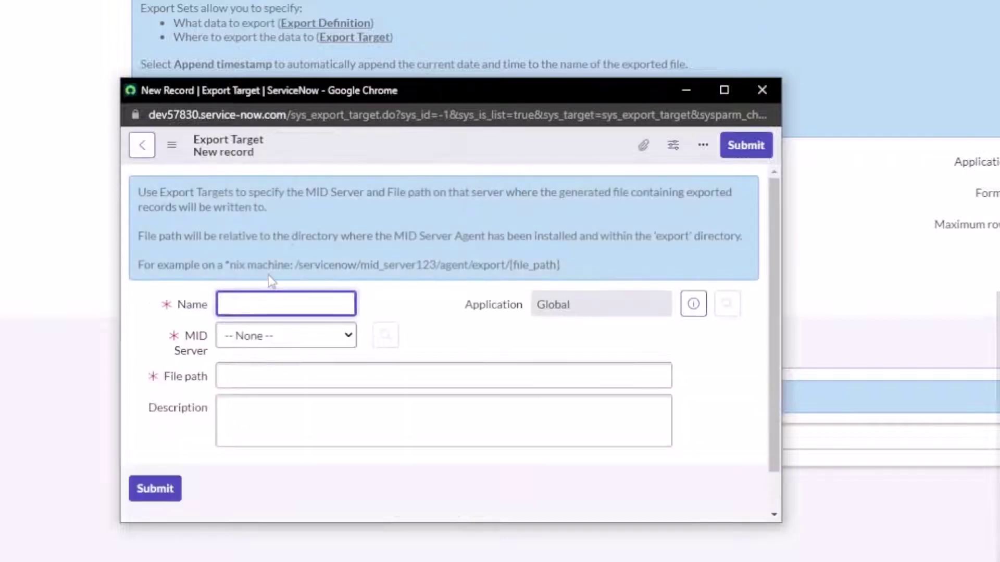
type("Incident Docker Image")
left_click(286, 336)
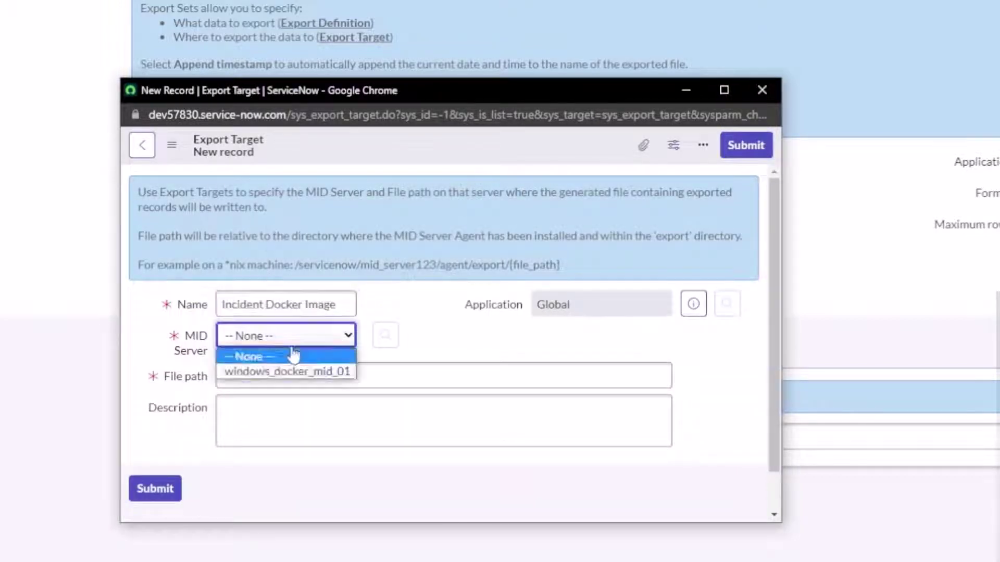
left_click(284, 373)
left_click(286, 376)
type("/")
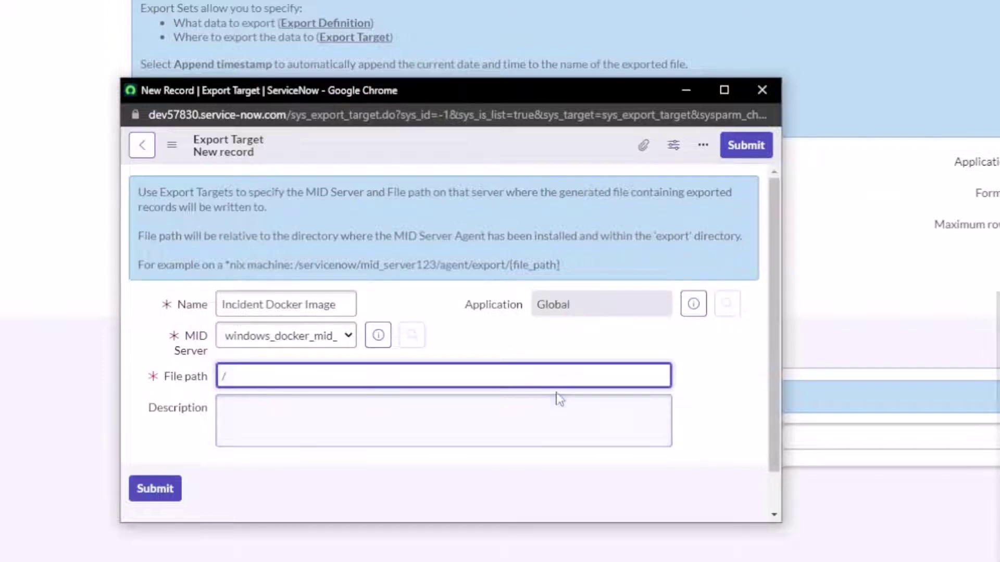
left_click(383, 423)
type("Demo Export Set for recording")
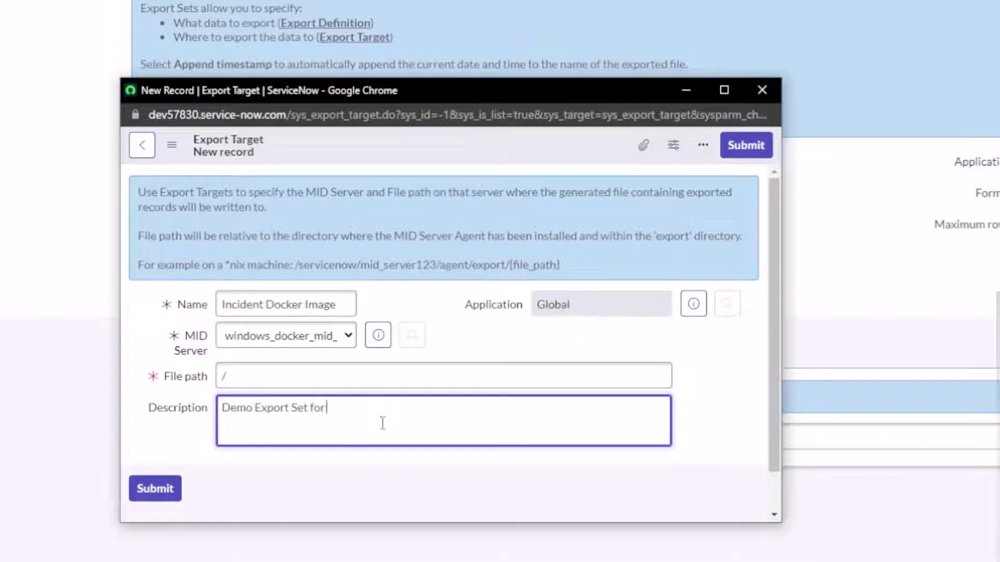
left_click(749, 145)
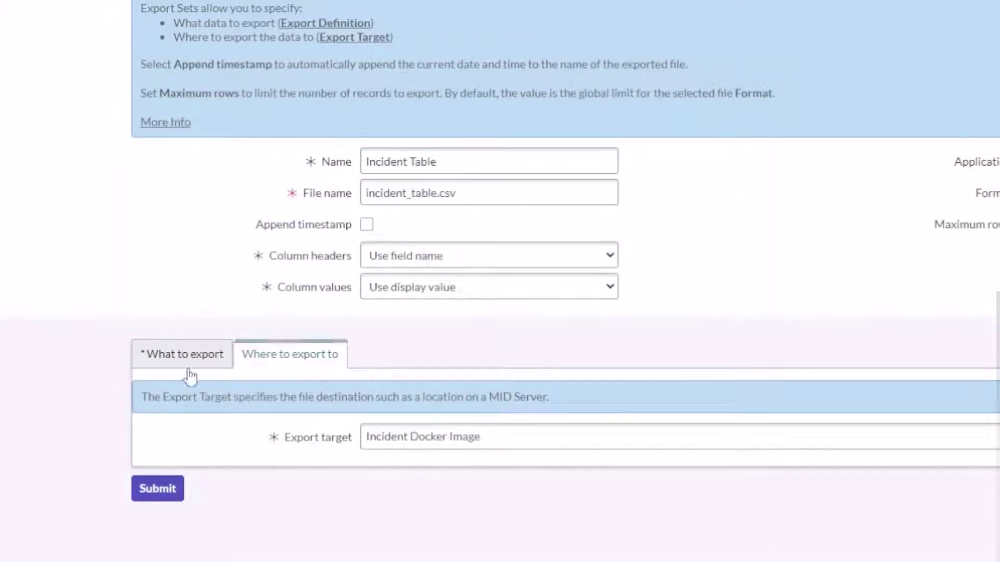
Step: Set the export set's export definition to the existing Incident Table_incident
left_click(147, 362)
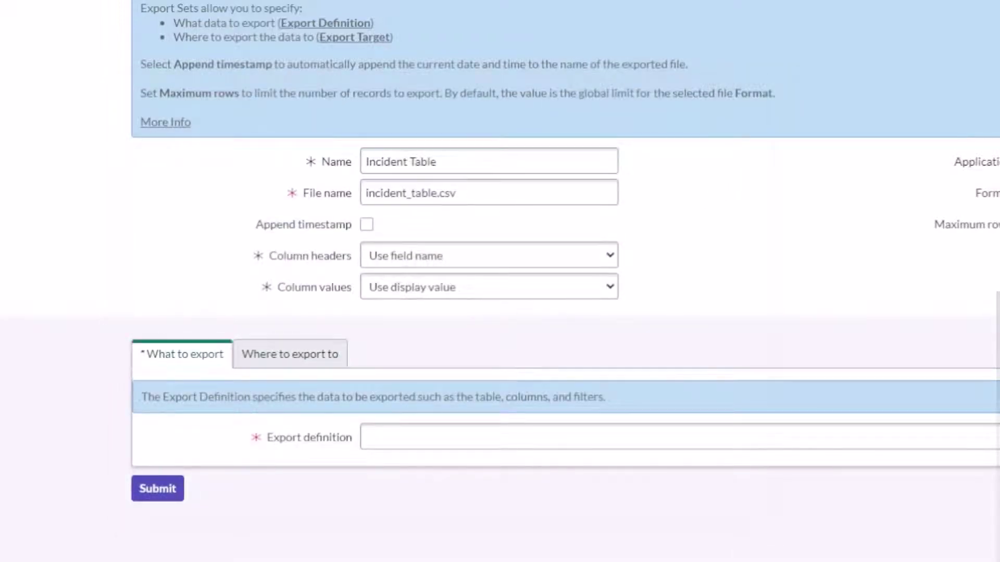
left_click(992, 437)
left_click_drag(737, 231, 123, 20)
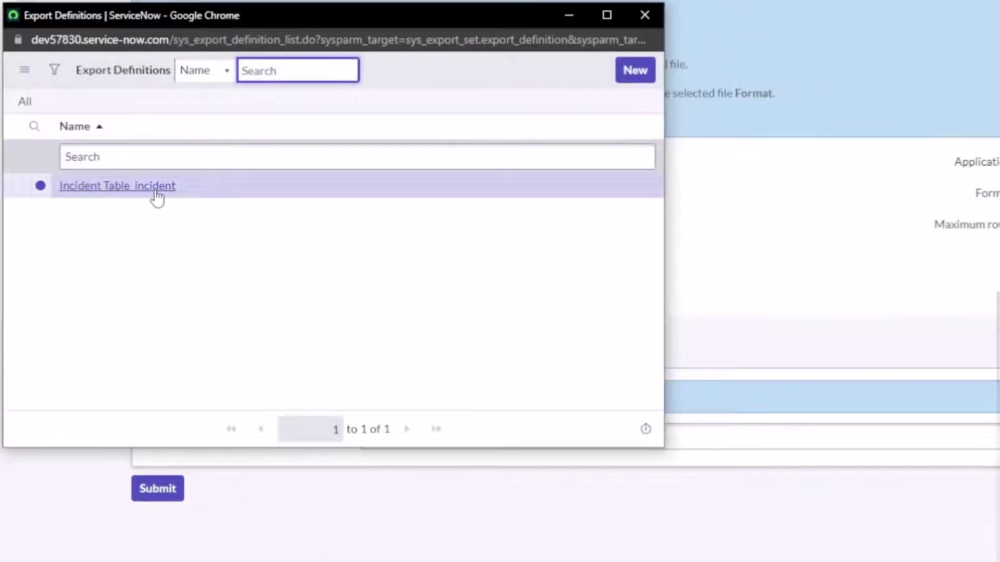
left_click_drag(145, 19, 205, 31)
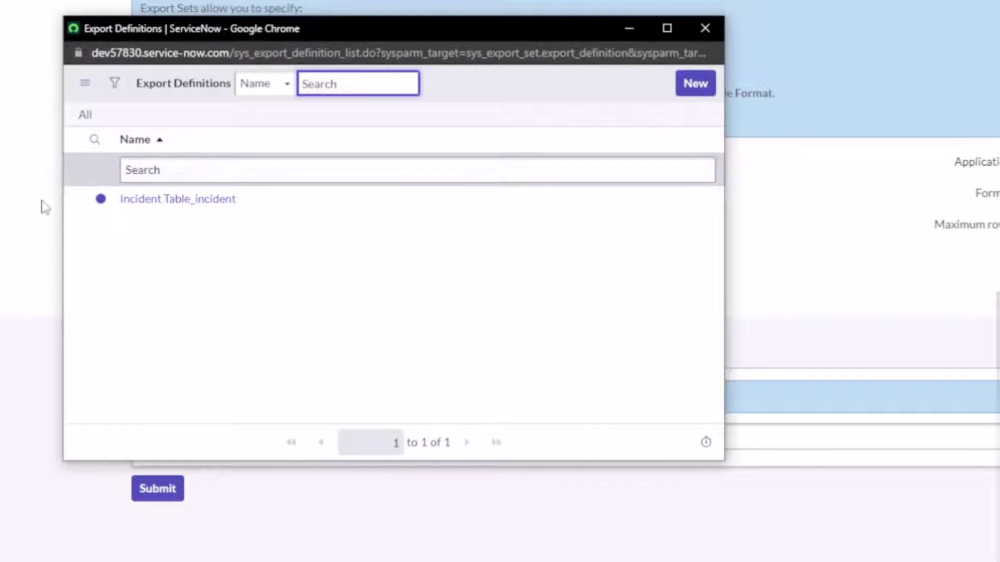
left_click(183, 200)
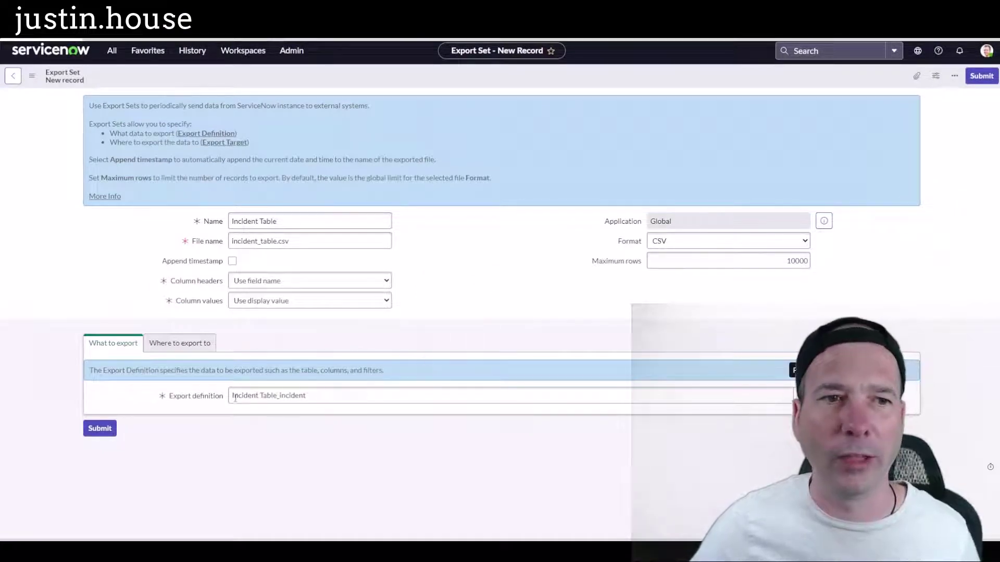
Step: Save the Incident Table export set and run its test export of 20 records
right_click(314, 74)
left_click(316, 81)
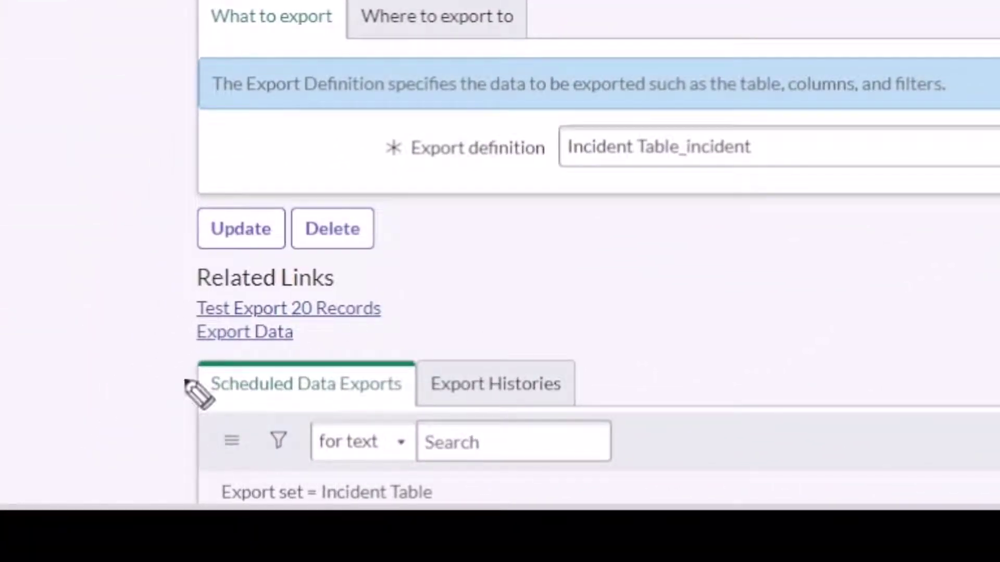
mouse_move(522, 270)
left_mouse_down()
mouse_move(361, 265)
mouse_move(394, 284)
left_mouse_up()
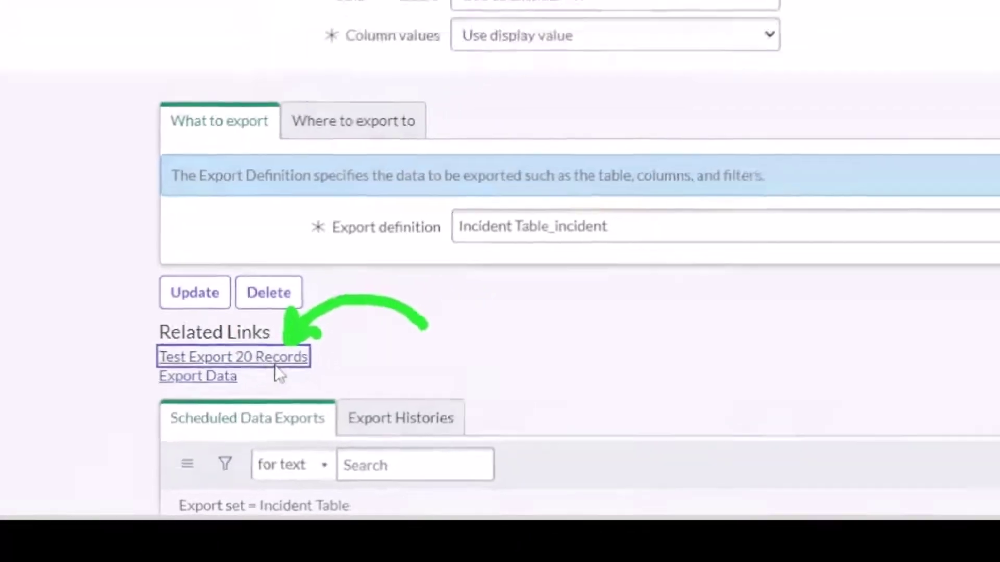
left_click(327, 312)
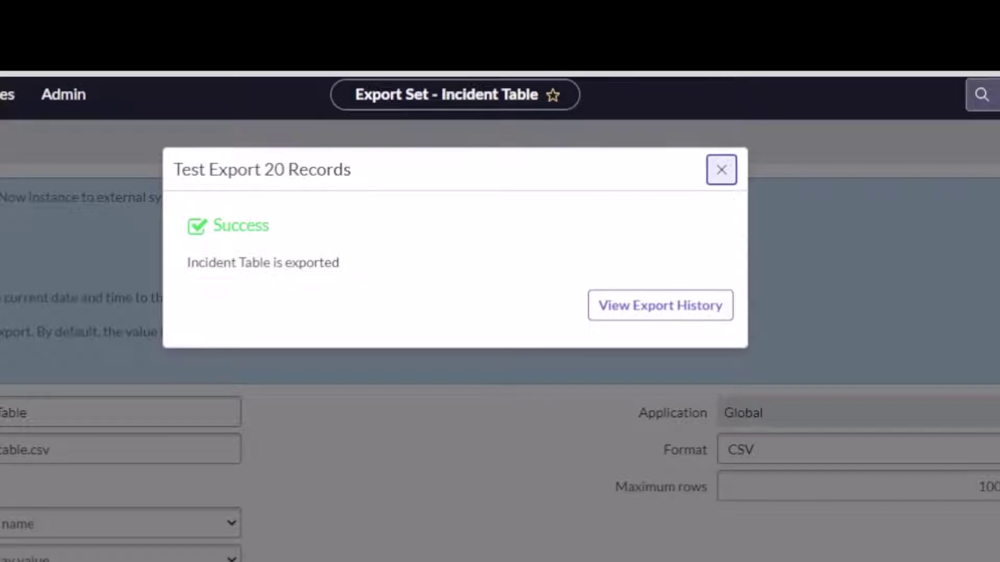
Step: Switch to Docker Desktop, widen its window and open the running container's command line
key("alt+Tab")
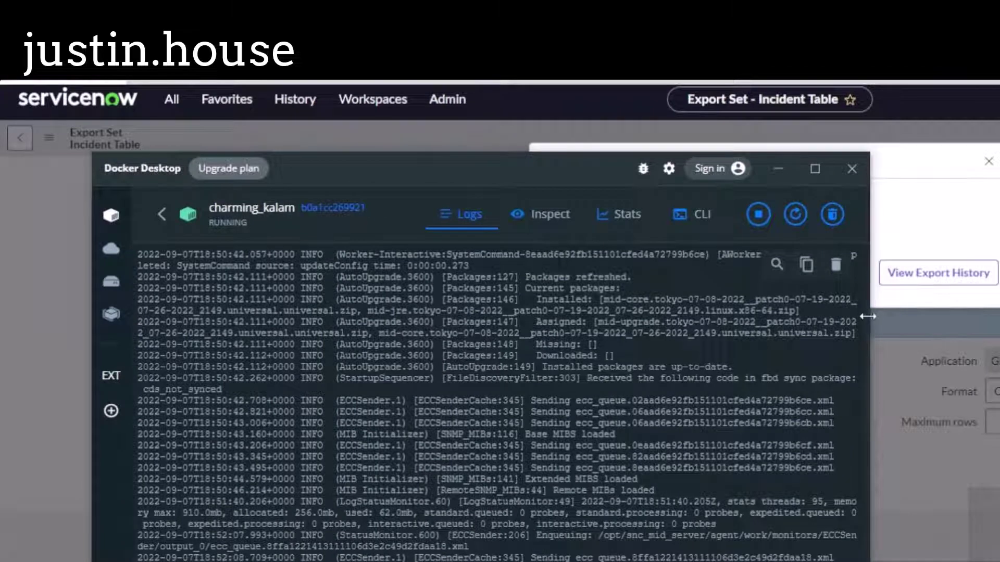
left_click_drag(867, 316, 979, 316)
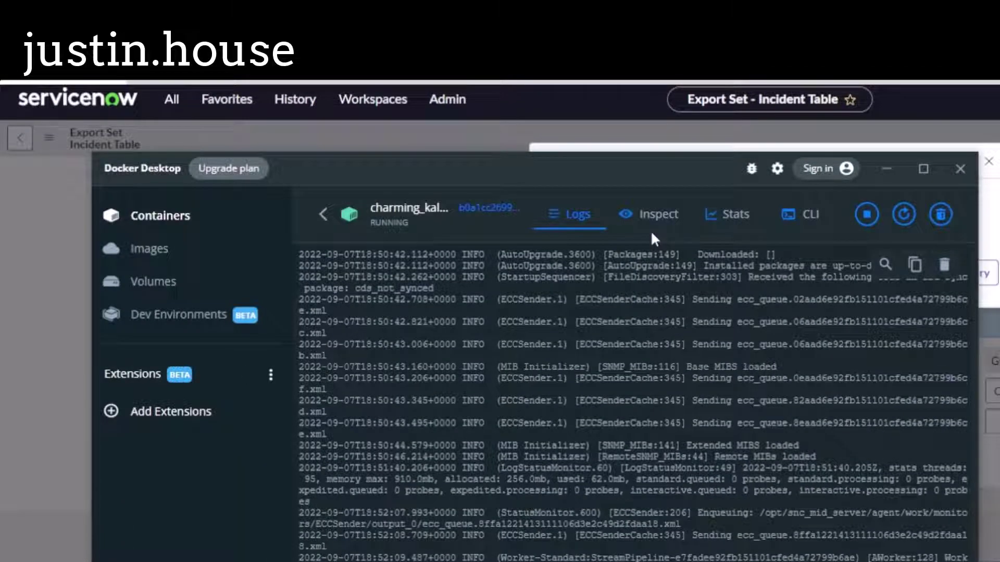
mouse_move(735, 240)
left_mouse_down()
mouse_move(766, 251)
mouse_move(756, 224)
left_mouse_up()
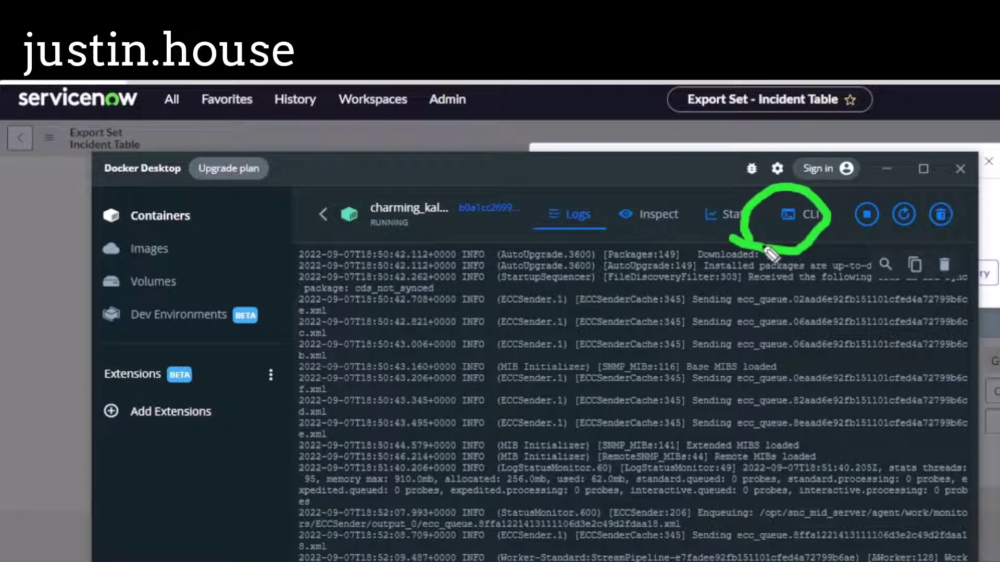
left_click(810, 220)
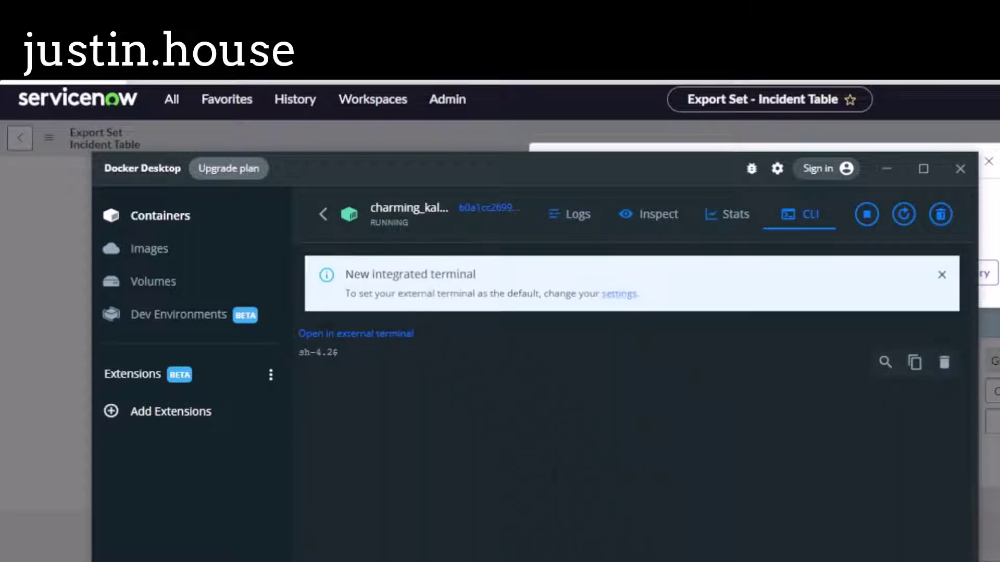
Step: In the container's shell, change to /opt and its snc_mid_server folder, listing the contents of each
type("cd /opt")
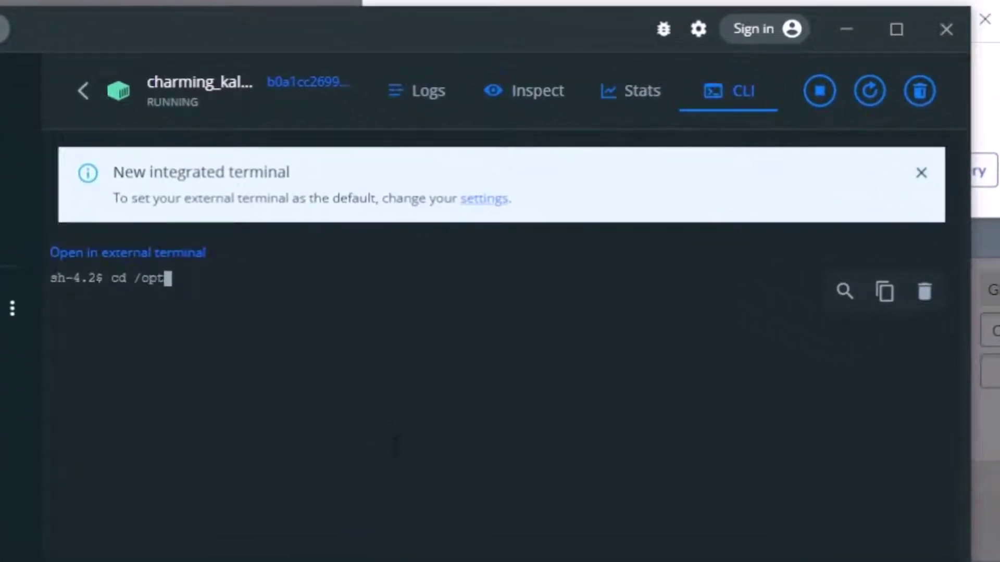
key("Return")
type("ls")
key("Return")
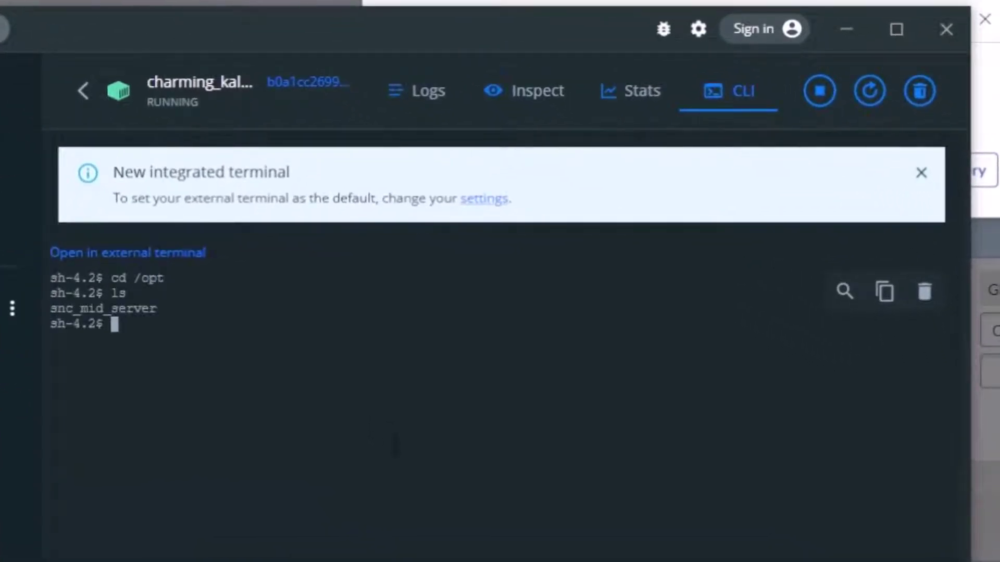
type("cd snc_m")
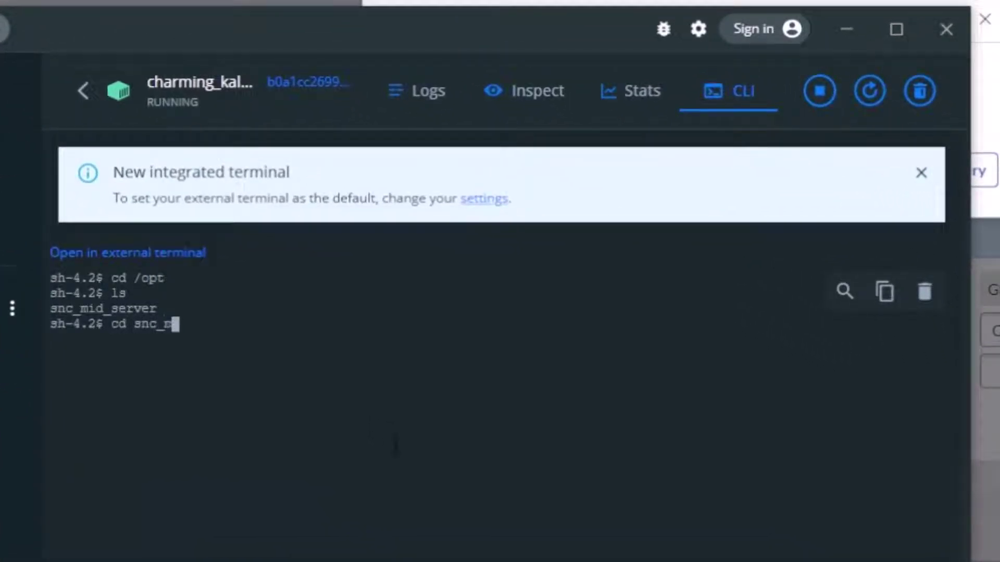
type("id_server")
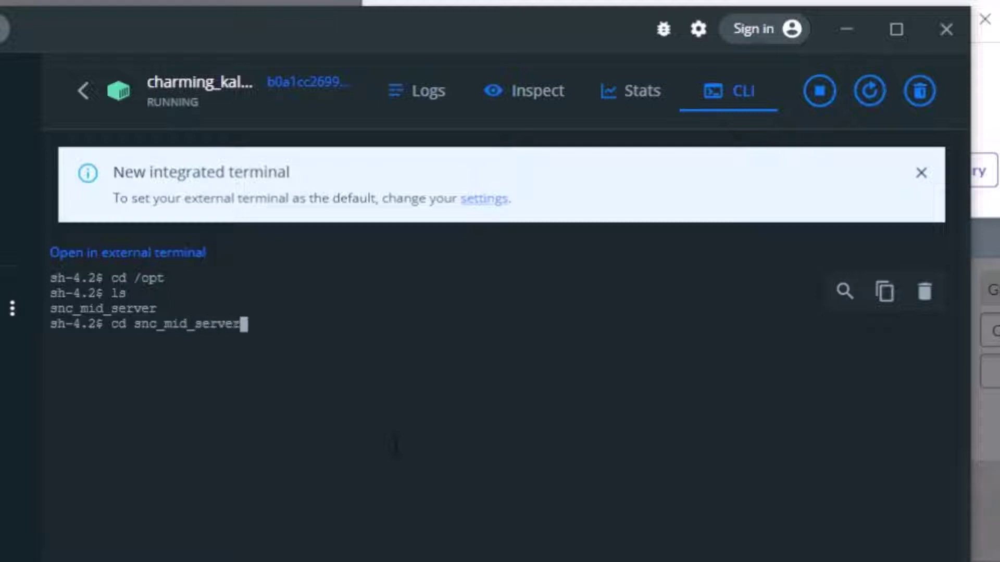
key("Return")
type("ls")
key("Return")
Step: Go into the agent folder and its export subfolder, listing each one's contents to look for the exported file
type("cd agent")
key("Return")
type("ls")
key("Return")
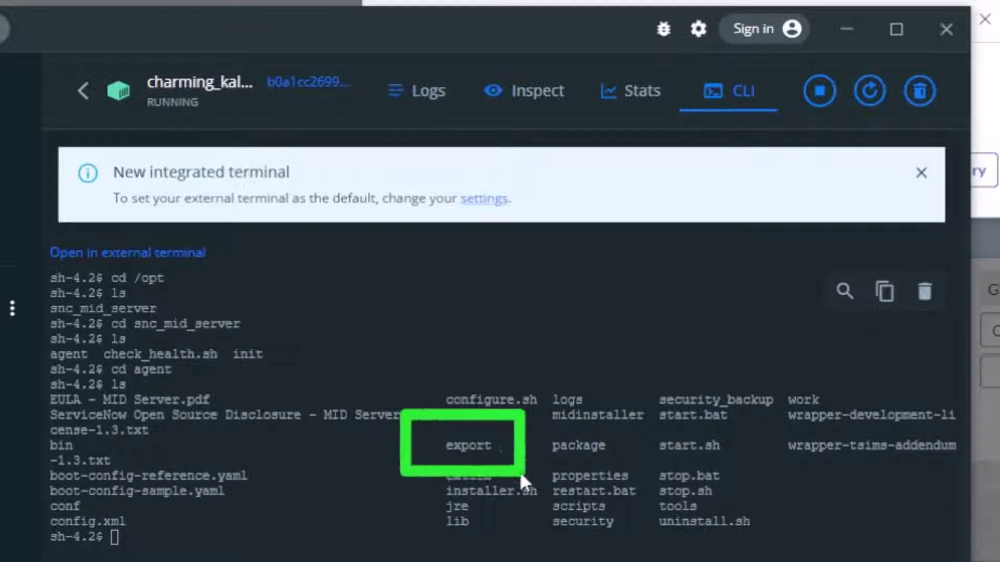
left_click(155, 40)
type("cd export")
key("Return")
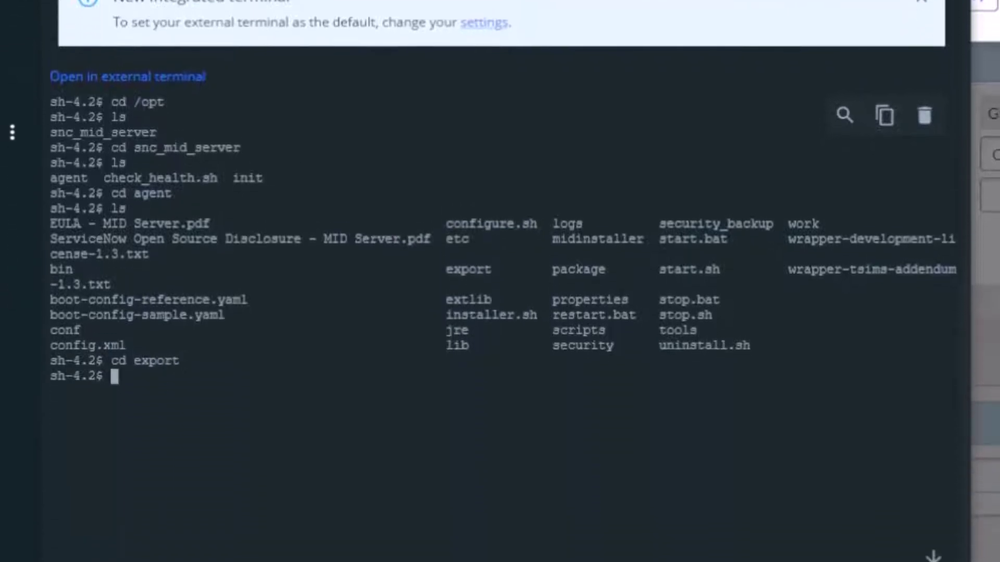
type("ls")
key("Return")
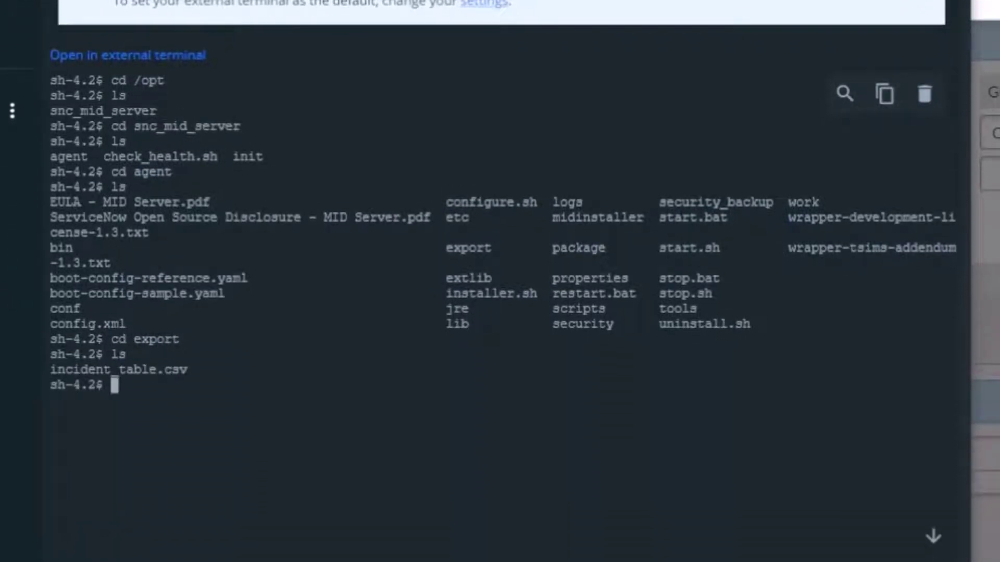
Step: Open incident_table.csv in vi, look through its exported incident records, return to the first line and quit the editor
type("vi inci")
key("Tab")
key("Return")
key("Down")
key("Down")
key("Down")
key("Down")
key("Down")
key("Down")
key("Down")
key("Down")
key("Down")
key("Down")
key("Down")
key("Down")
key("Down")
key("Down")
key("Down")
key("Down")
key("Down")
key("Down")
key("Down")
key("Up")
key("Up")
key("Up")
key("Up")
key("Up")
key("Up")
key("Up")
key("Up")
key("g")
key("g")
type(":q")
key("Return")
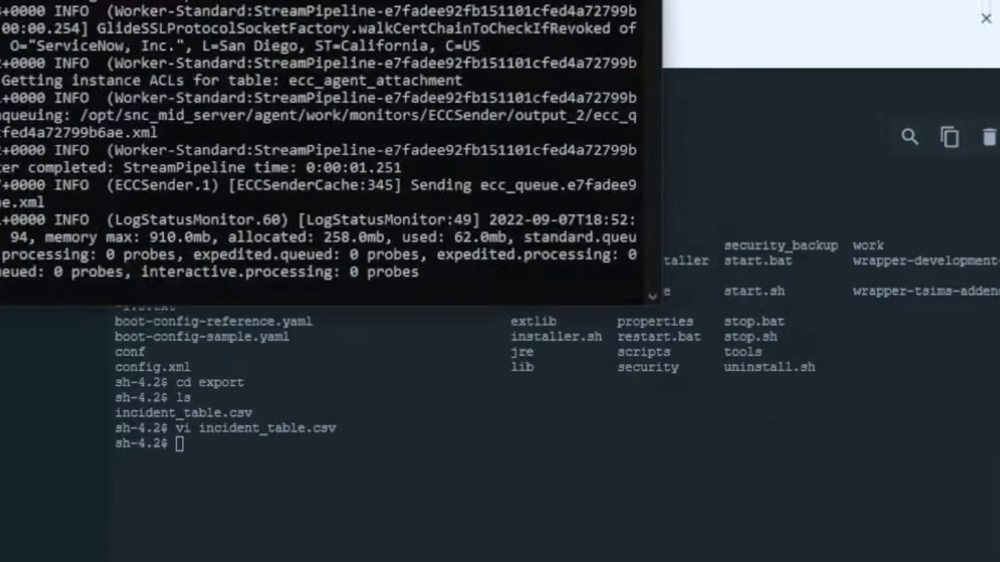
Step: Try to clear the terminal window that is showing the MID Server log output
left_click_drag(315, 0, 560, 91)
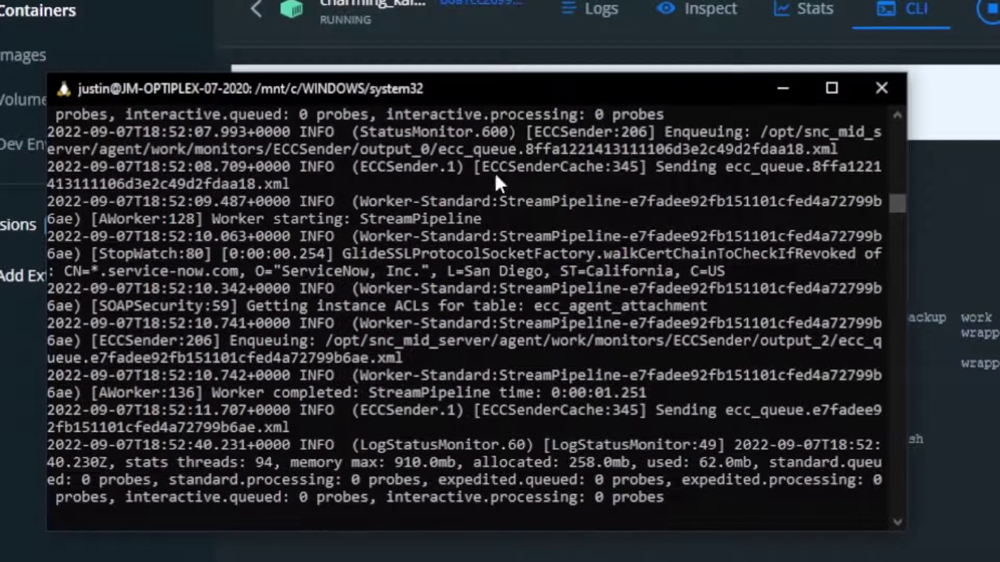
type("clear")
key("Return")
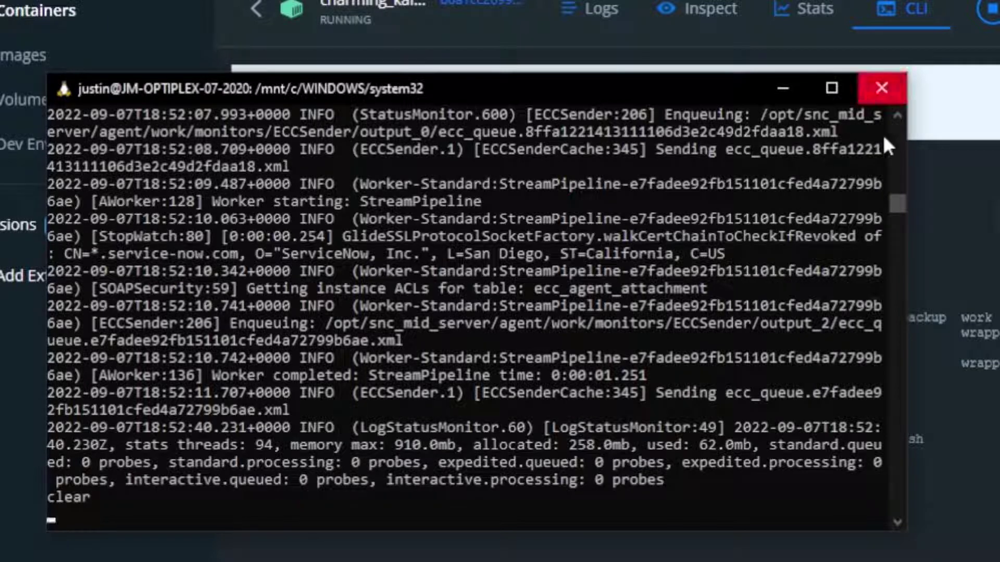
left_click(592, 308)
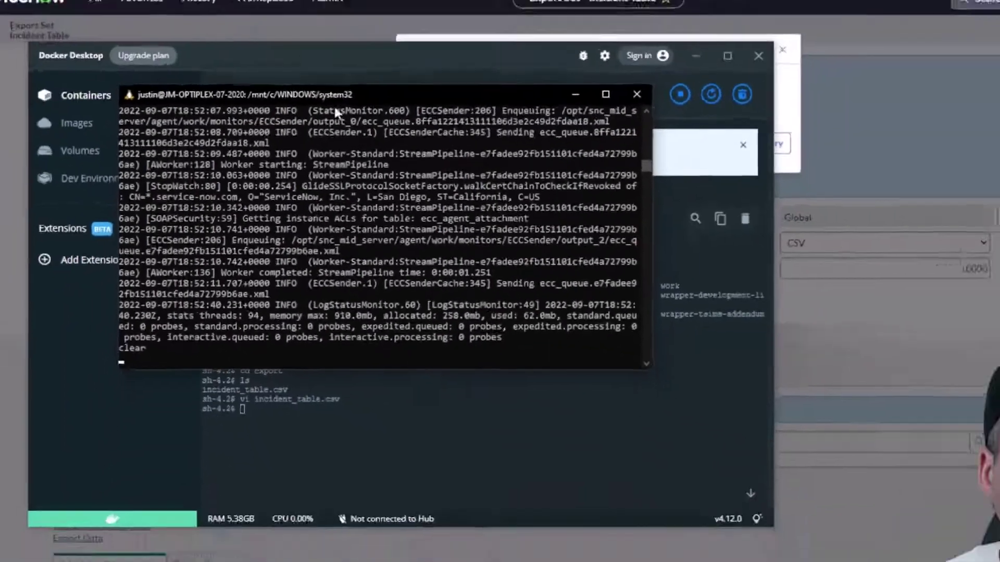
left_click(376, 252)
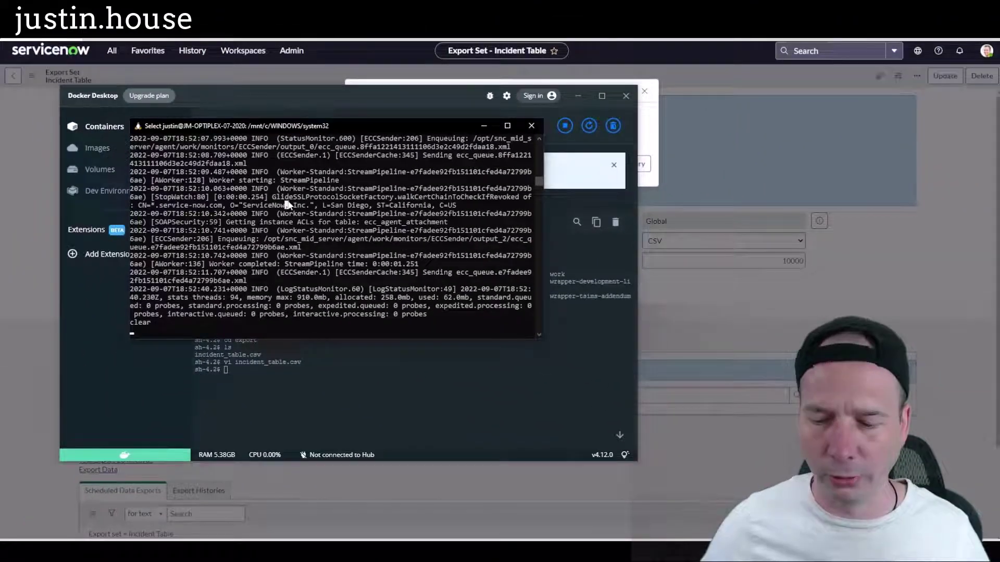
key("alt+Tab")
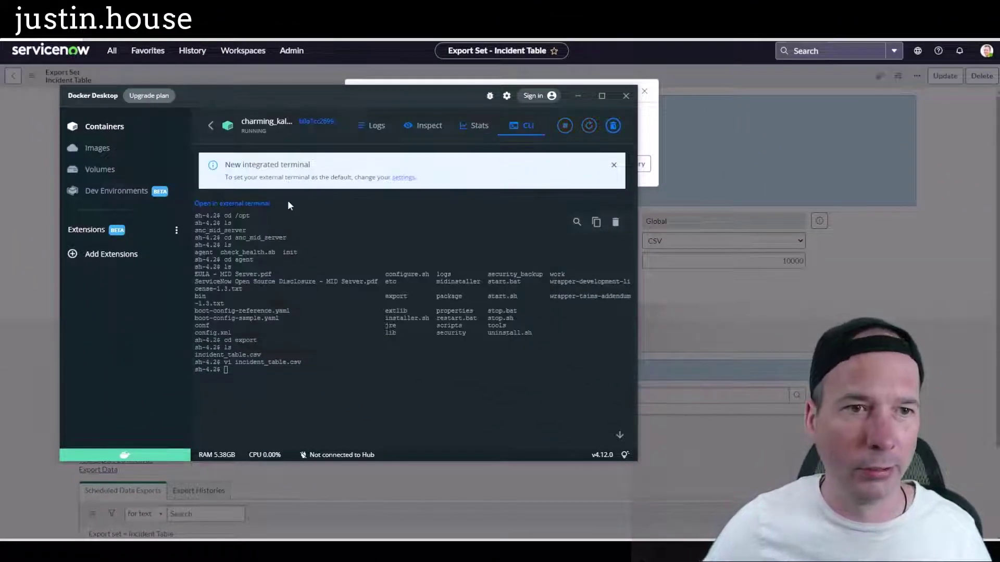
Step: Open a new WSL terminal, start a docker cp command in it and move the window clear of Docker Desktop's content
key("super")
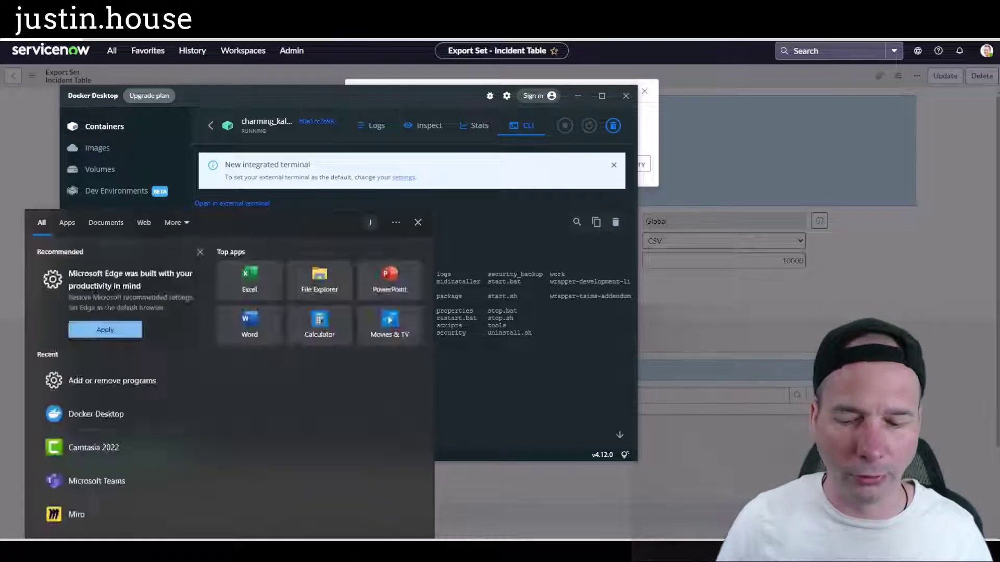
type("wsl")
key("Return")
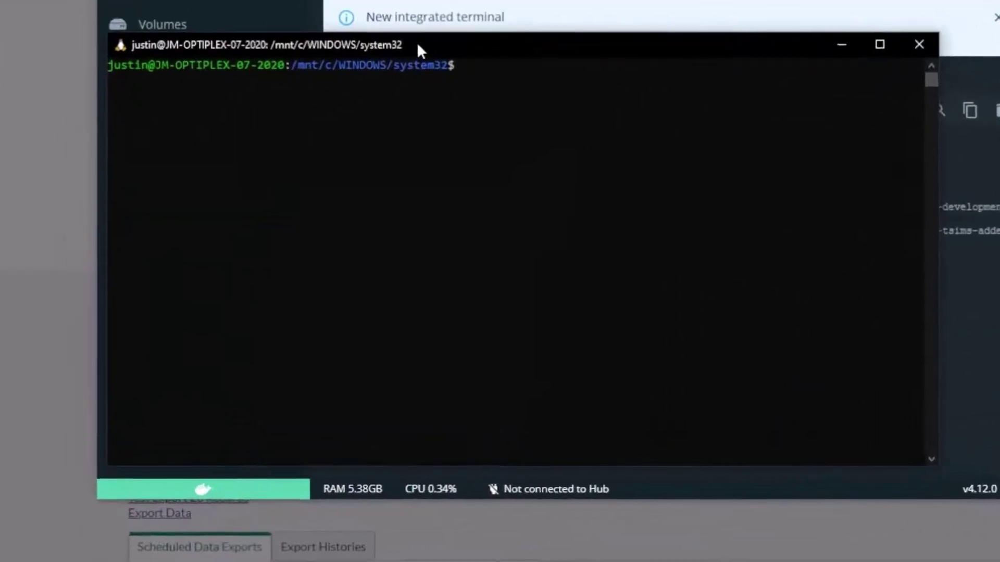
type("docker cp")
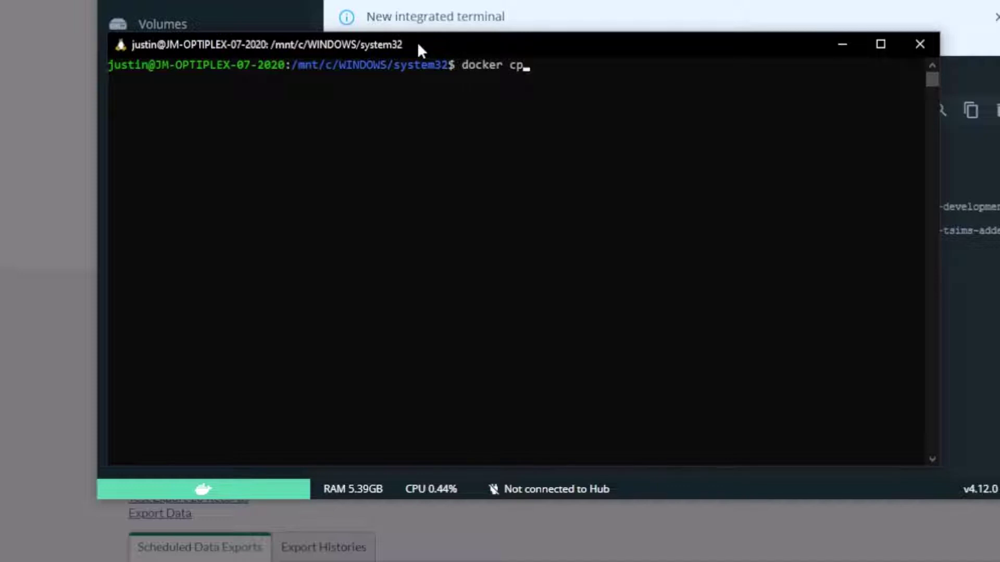
left_click_drag(417, 42, 446, 173)
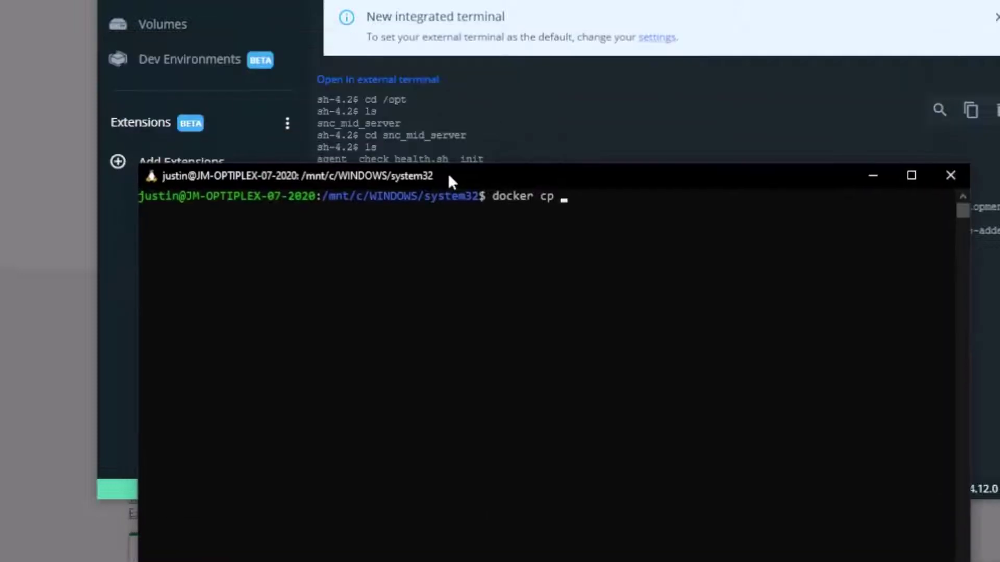
Step: Look up the container's name in Docker Desktop and add charming_kalam:/opt/ as the start of the copy command's source
left_click(479, 140)
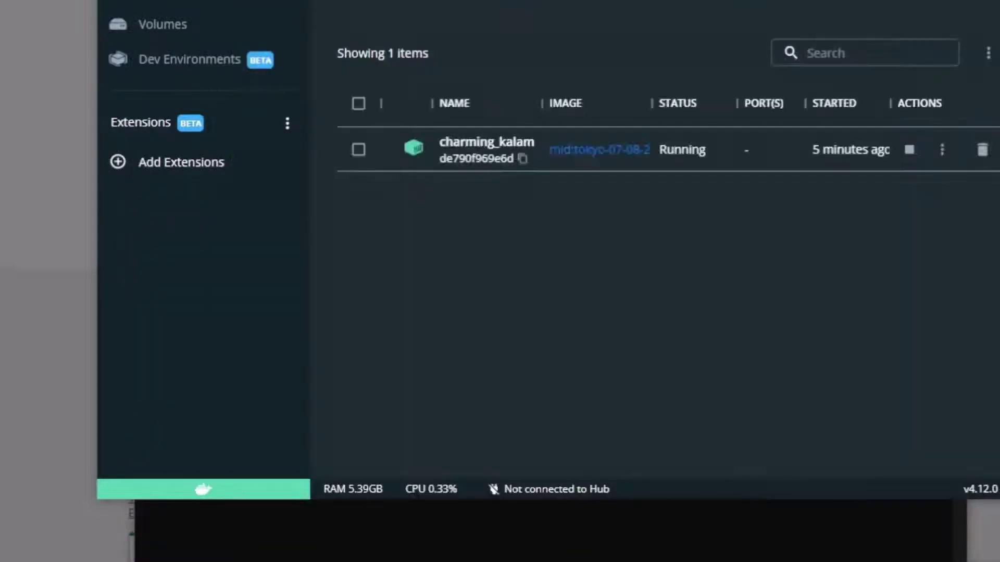
left_click(503, 540)
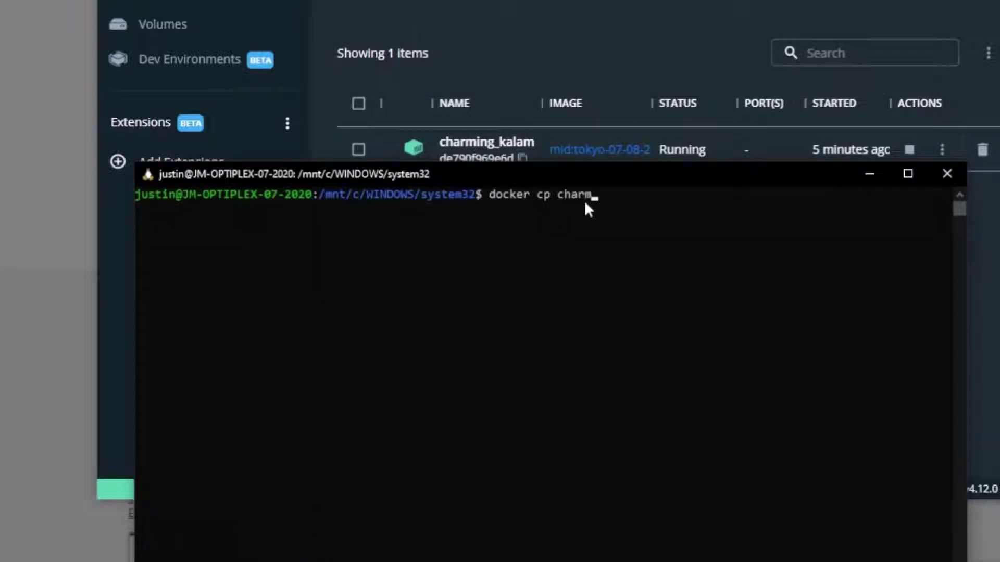
type("ng_lk")
key("BackSpace")
key("BackSpace")
type("kalam:/opt/")
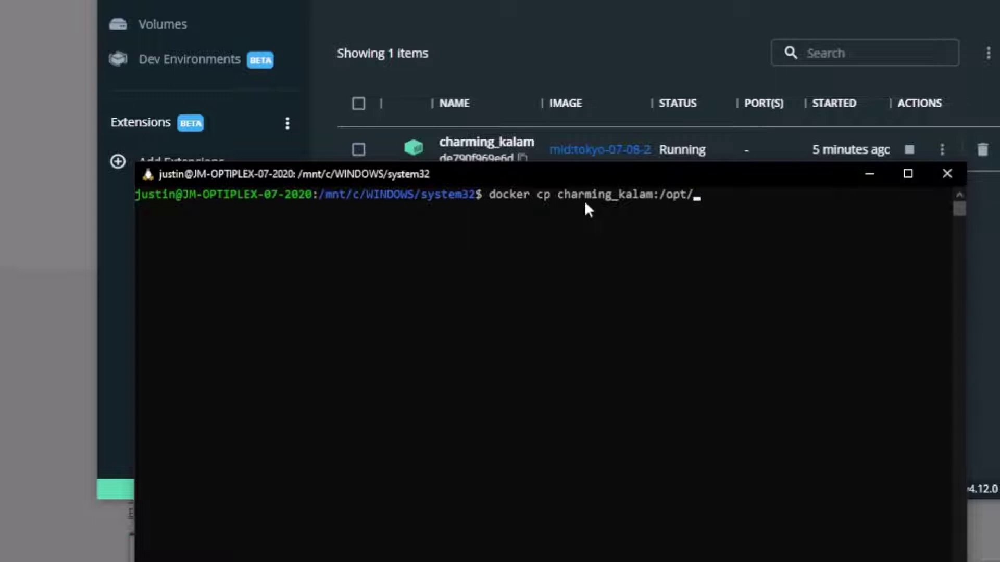
Step: Complete the source path as /opt/snc_mid_server/agent/export/incident_table.csv, checking the folder and file names in the container's shell
type("snc_")
key("alt+Tab")
left_click(359, 150)
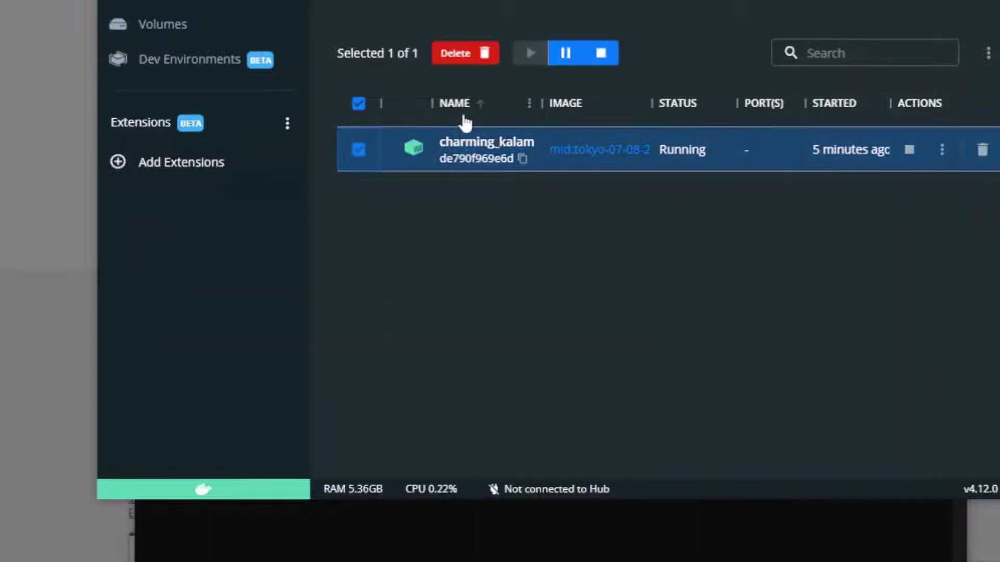
left_click(515, 148)
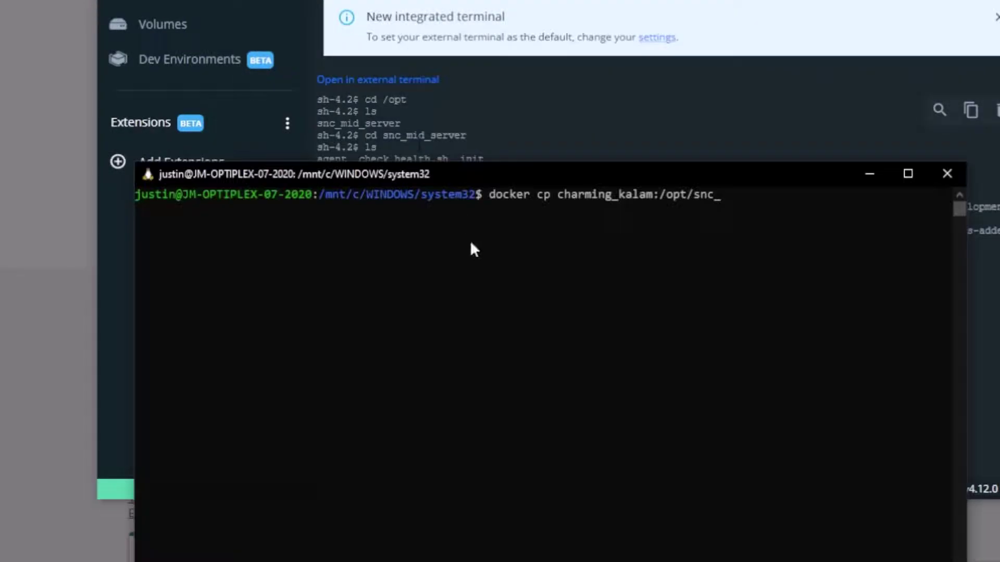
type("mid_server/agent/export/")
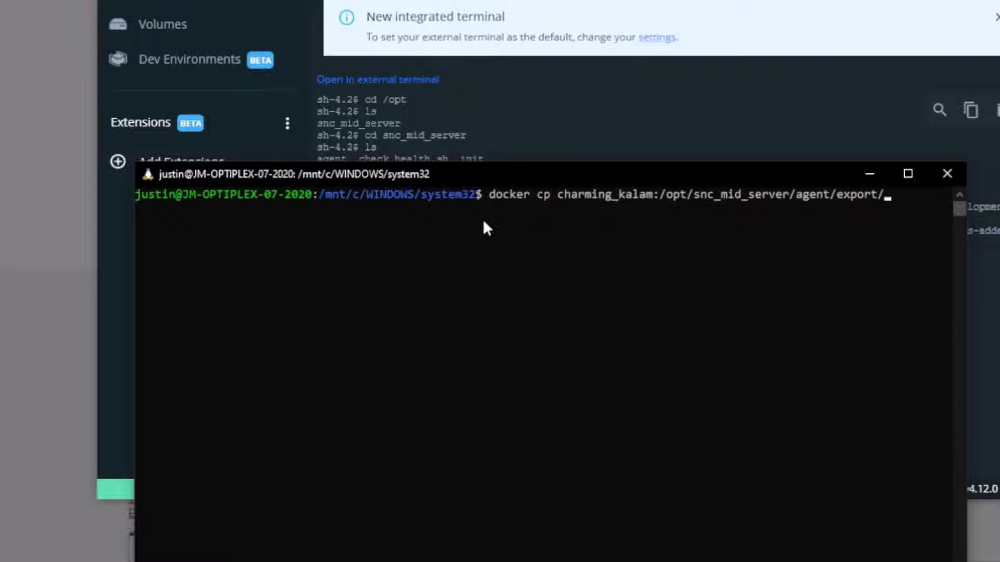
key("alt+Tab")
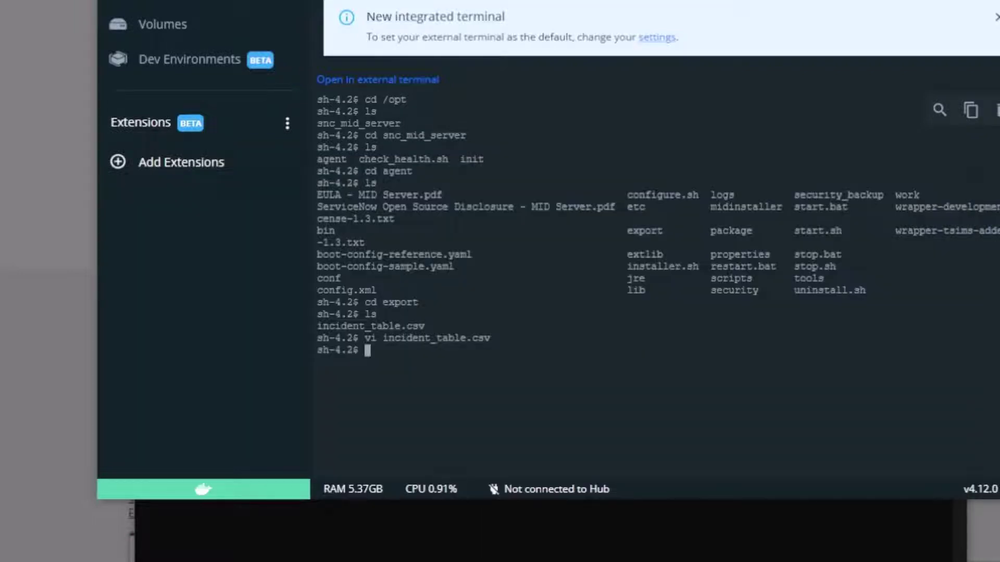
key("alt+Tab")
type("incident_table.csv")
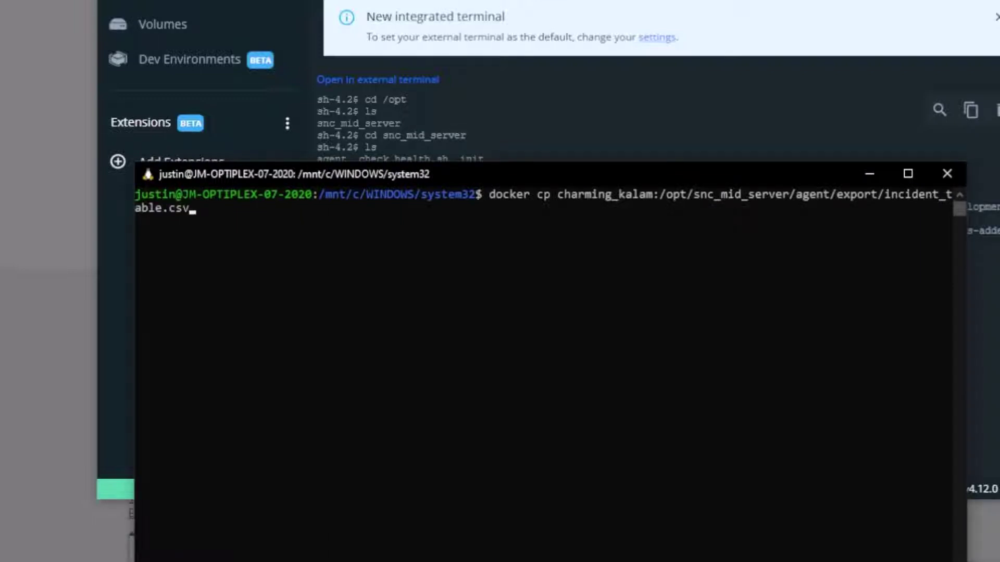
Step: Set the copy destination to the Docker Recipes folder in the user's OneDrive under /mnt/c/Users
type(" /mnt/c/User")
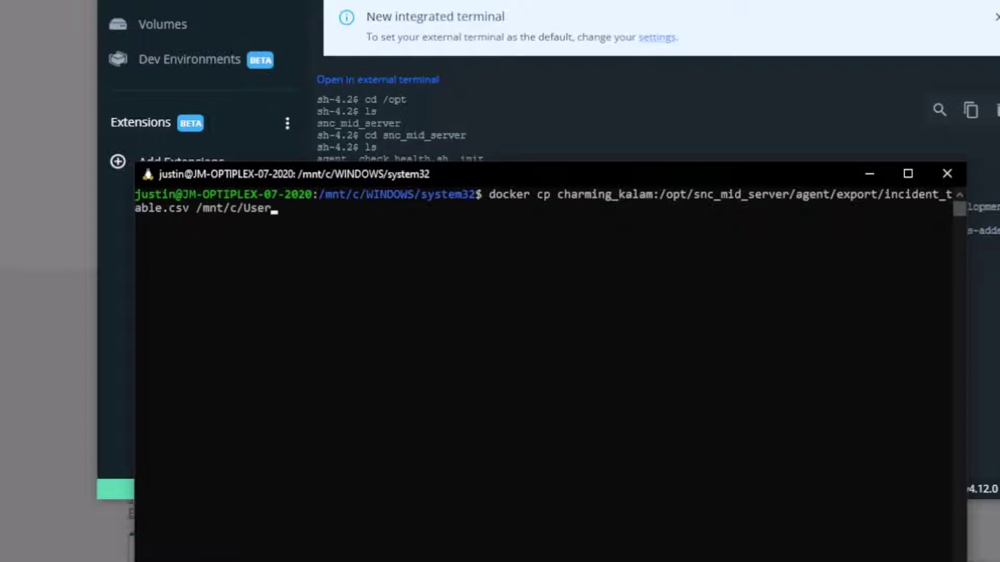
type("s/justi/OneDrive/")
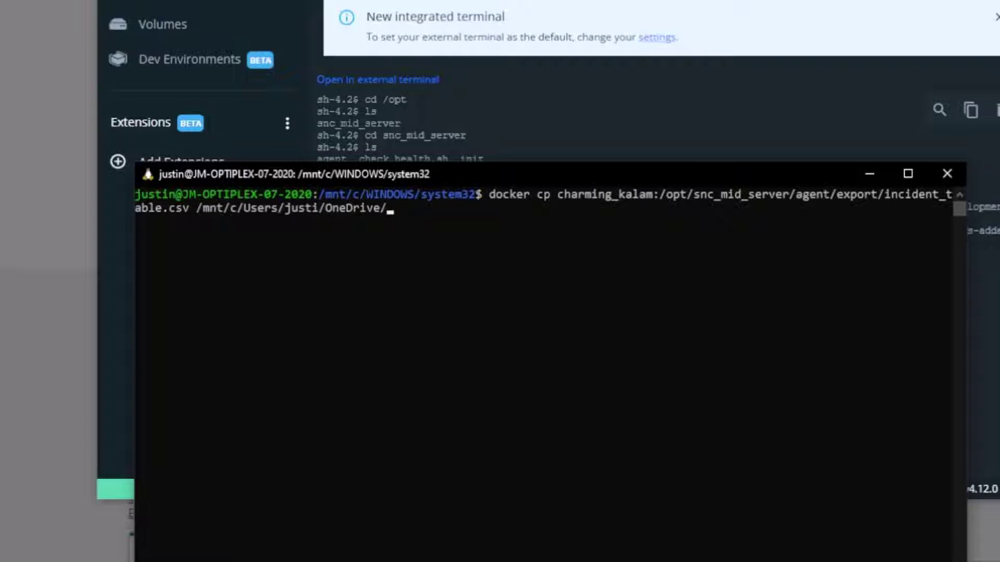
type("Dock")
key("Tab")
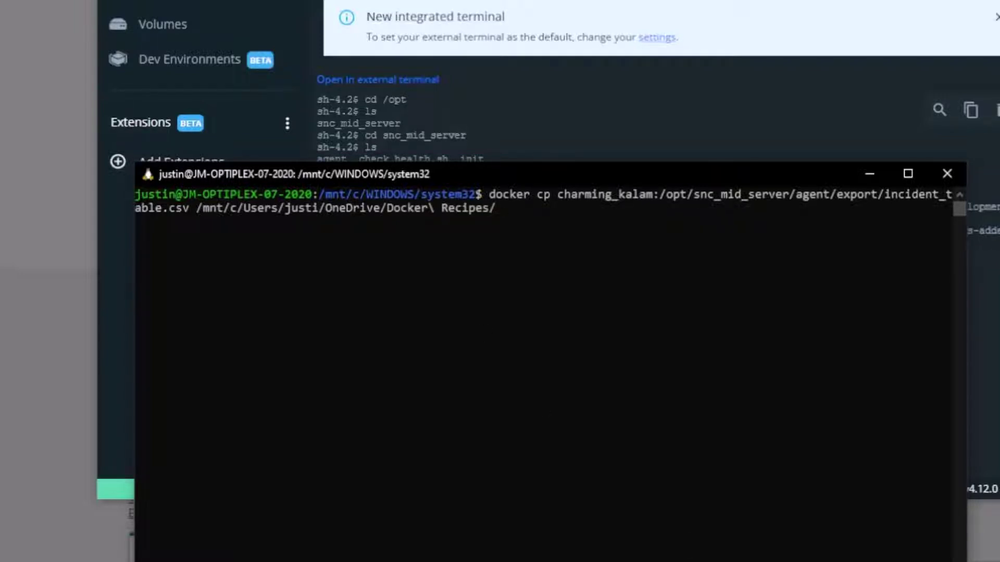
Step: Show the Docker Recipes folder in File Explorer above the terminal and run the docker cp command
key("alt+Tab")
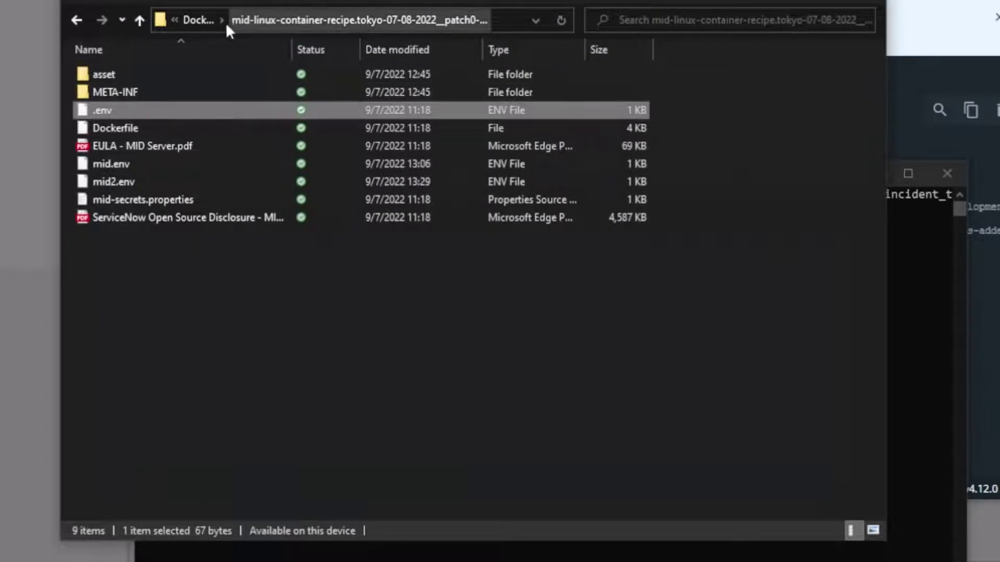
left_click(201, 19)
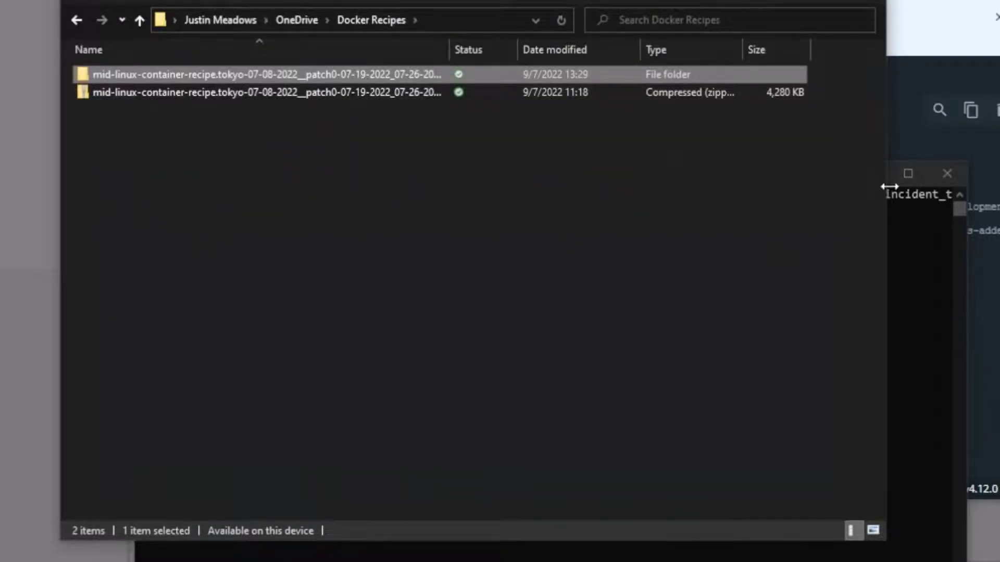
left_click(914, 458)
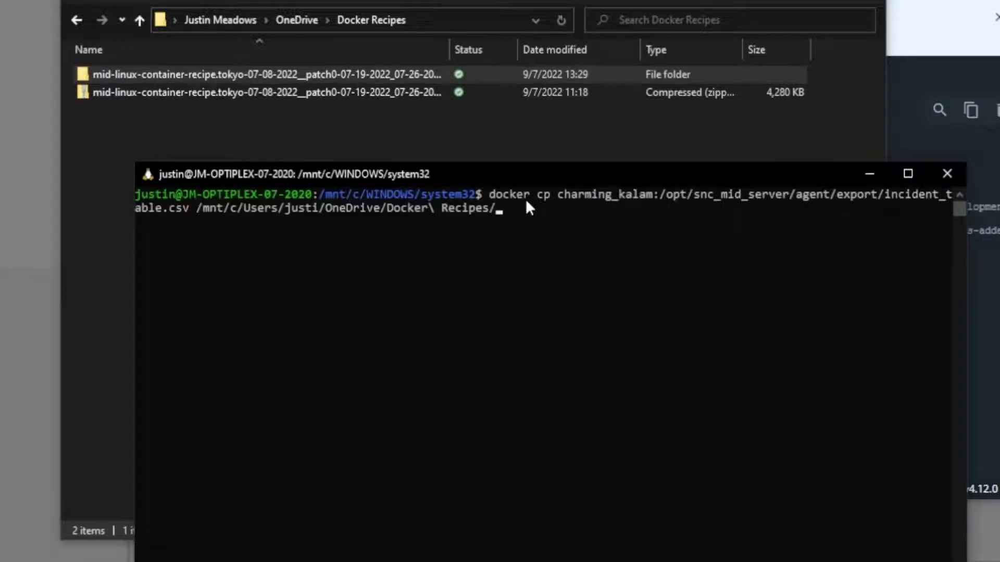
left_click_drag(499, 177, 474, 189)
left_click(498, 229)
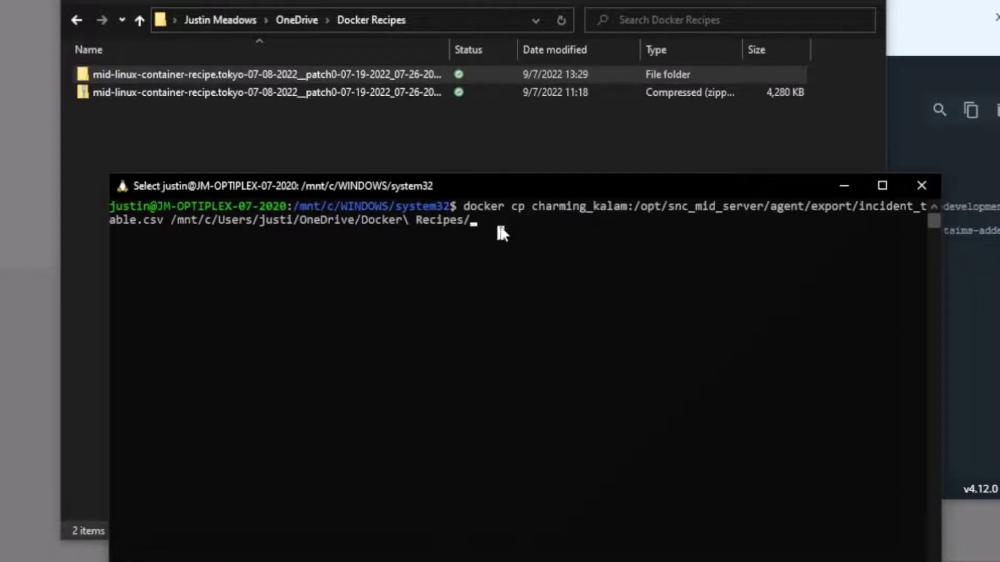
left_click(481, 222)
key("Escape")
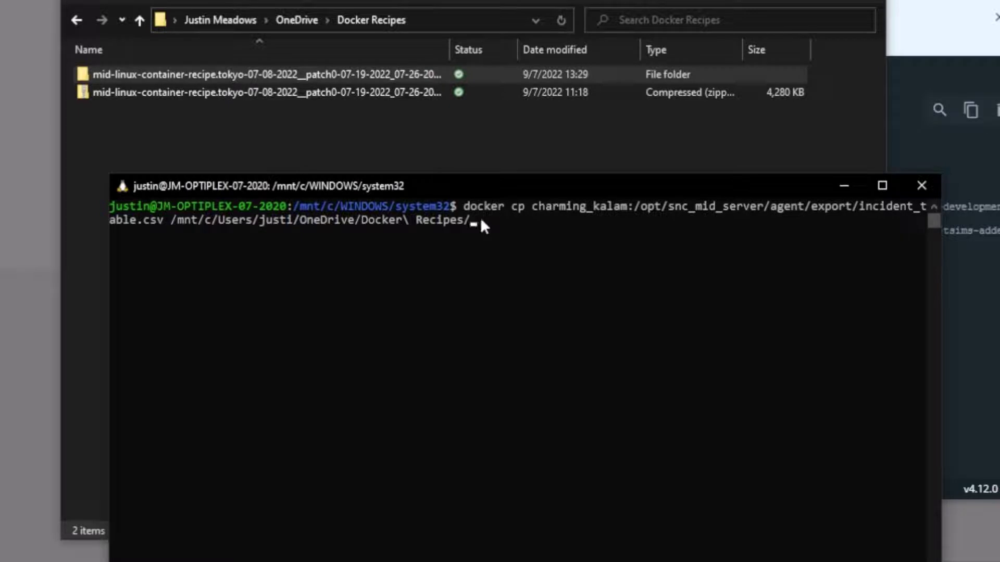
key("Return")
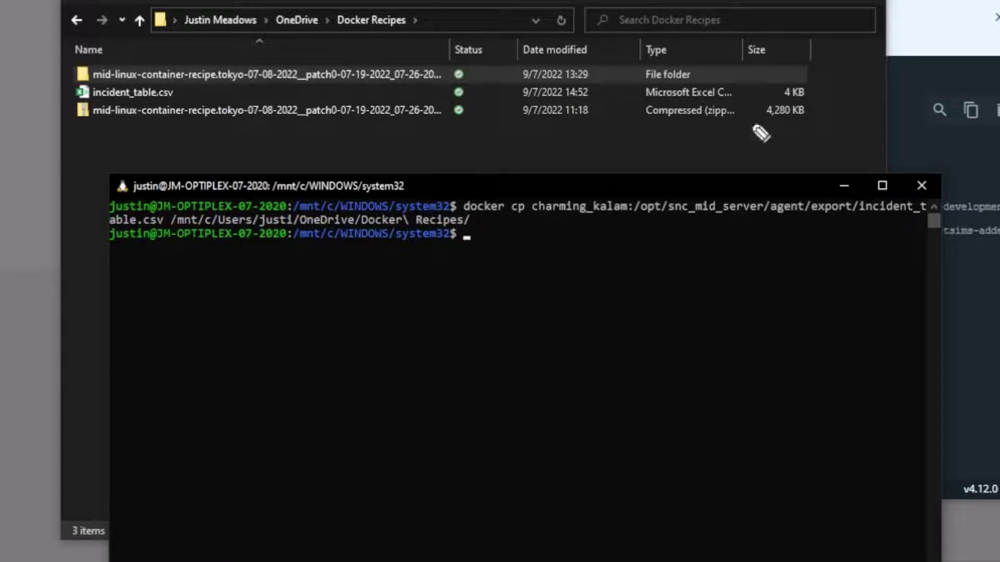
Step: Open the copied incident_table.csv from Docker Recipes in Excel, enlarge its window and move it over the folder window
mouse_move(281, 136)
left_mouse_down()
mouse_move(196, 85)
mouse_move(220, 117)
left_mouse_up()
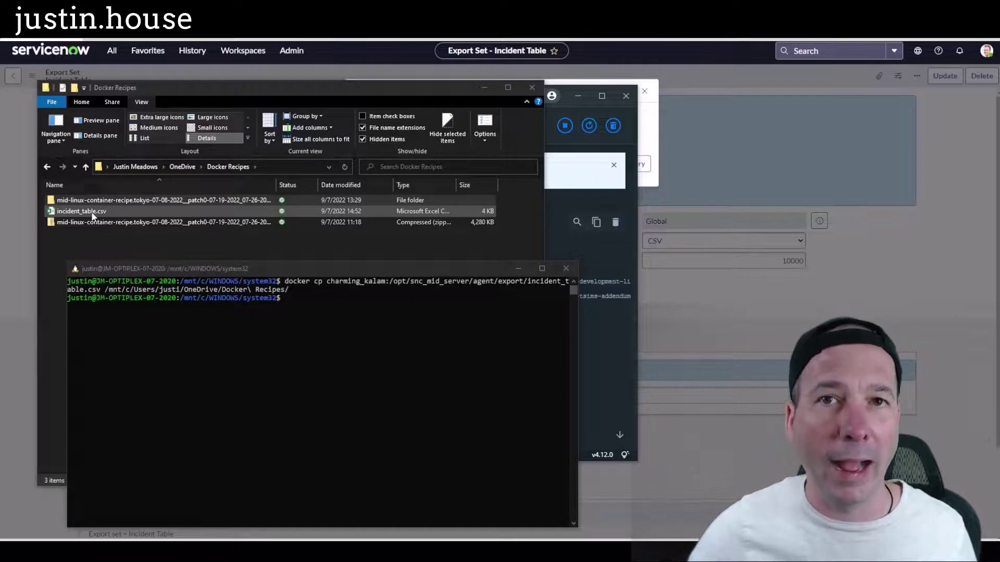
right_click(93, 215)
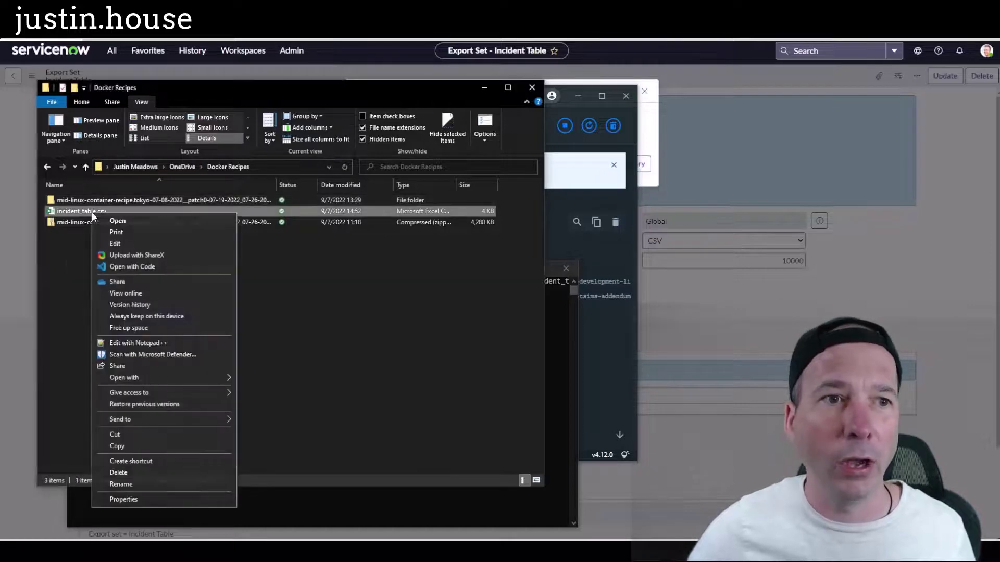
left_click(117, 224)
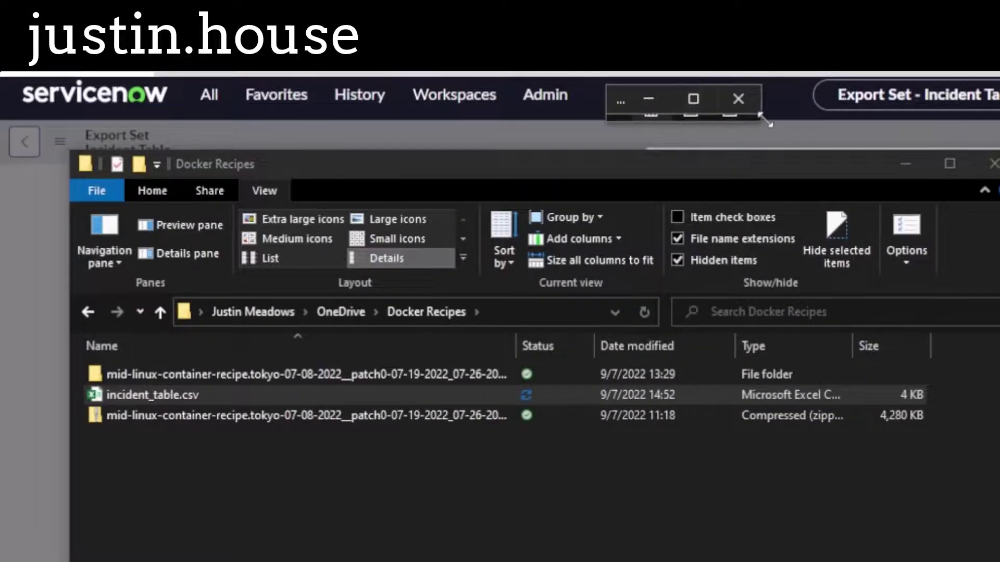
left_click_drag(762, 119, 780, 388)
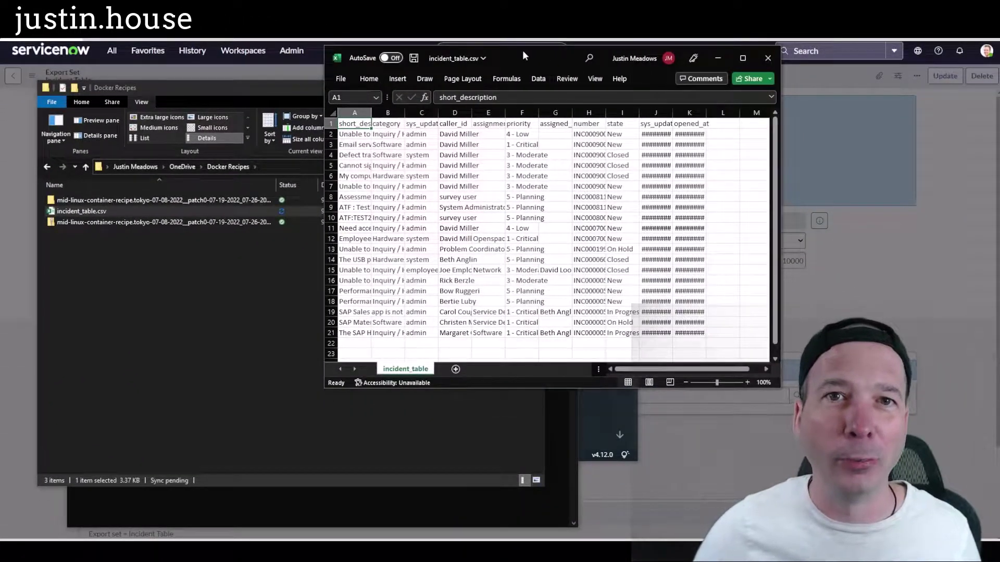
left_click_drag(523, 55, 236, 61)
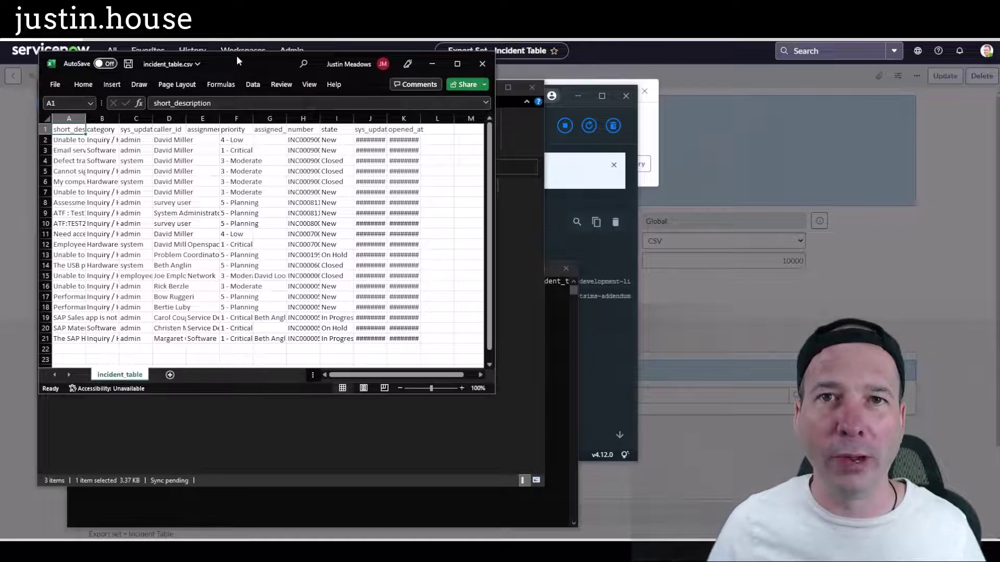